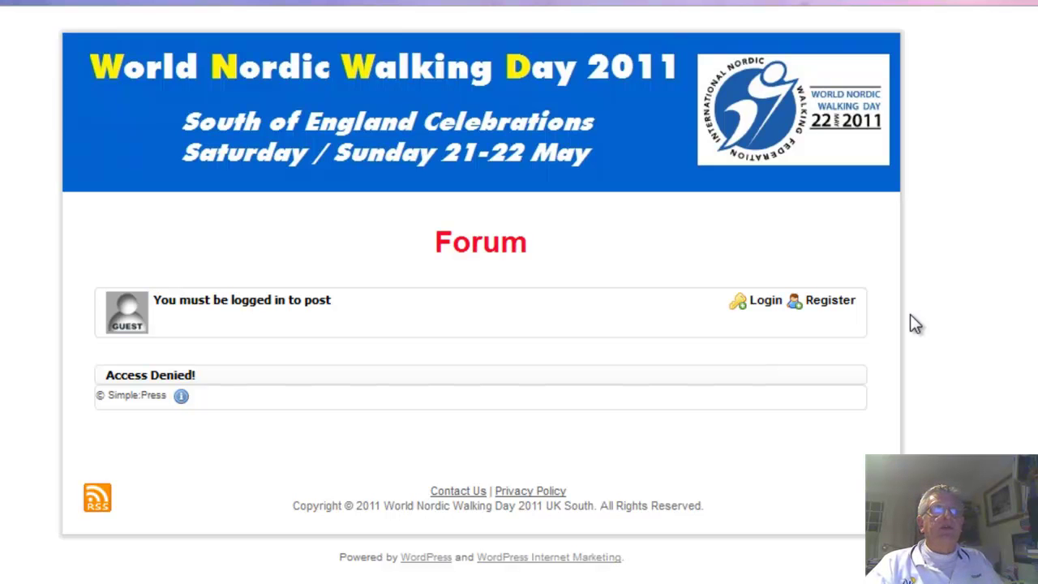
Register a forum account with the member's username and e-mail, answering the math check with 7
left_click(826, 301)
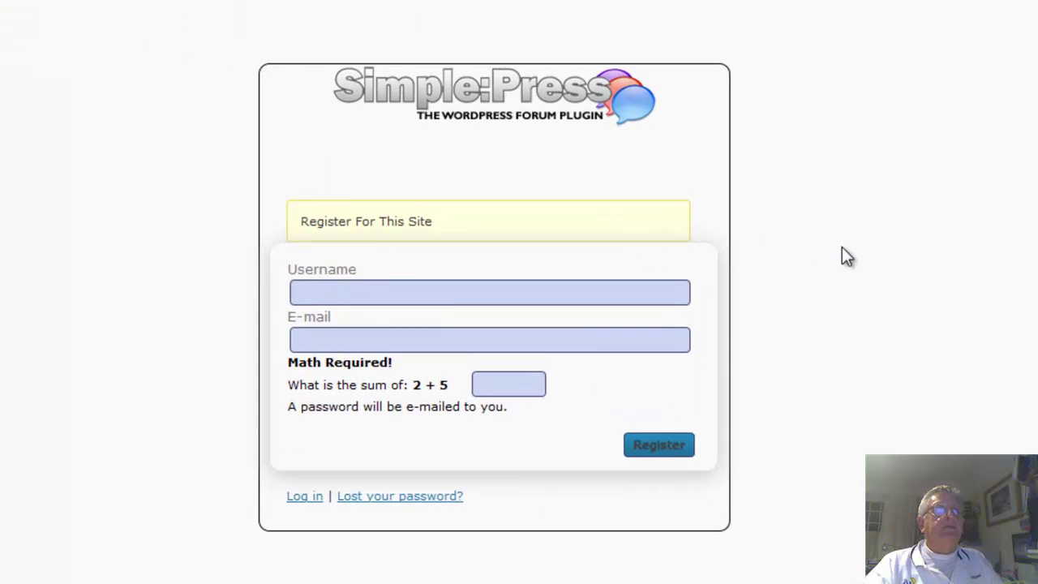
left_click(473, 345)
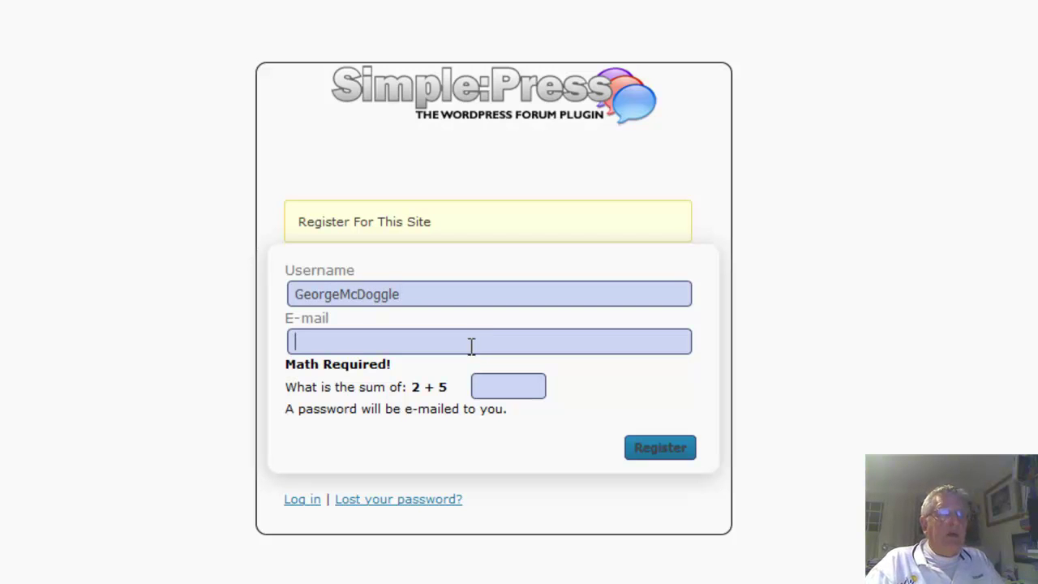
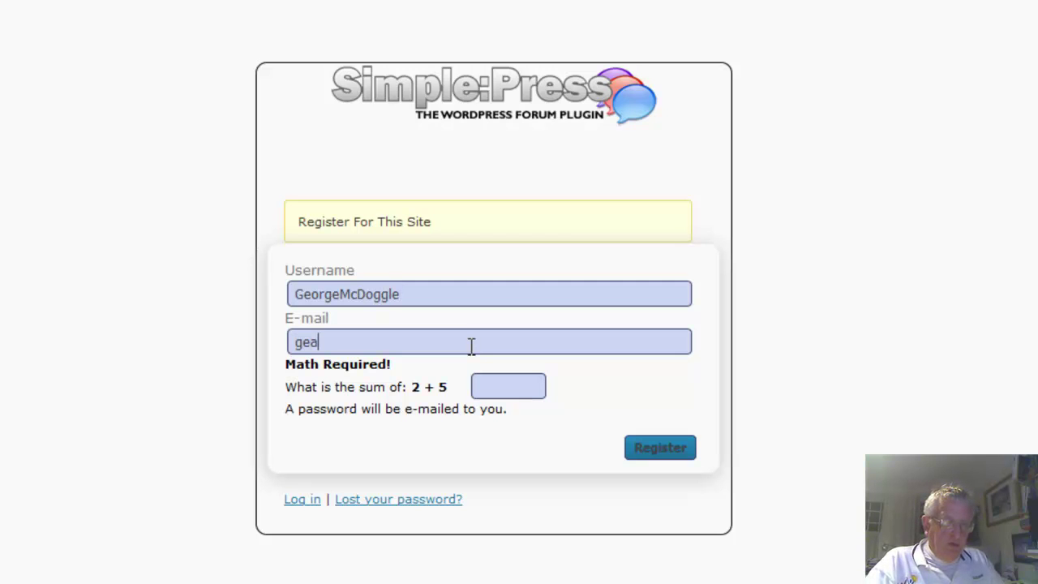
left_click(526, 380)
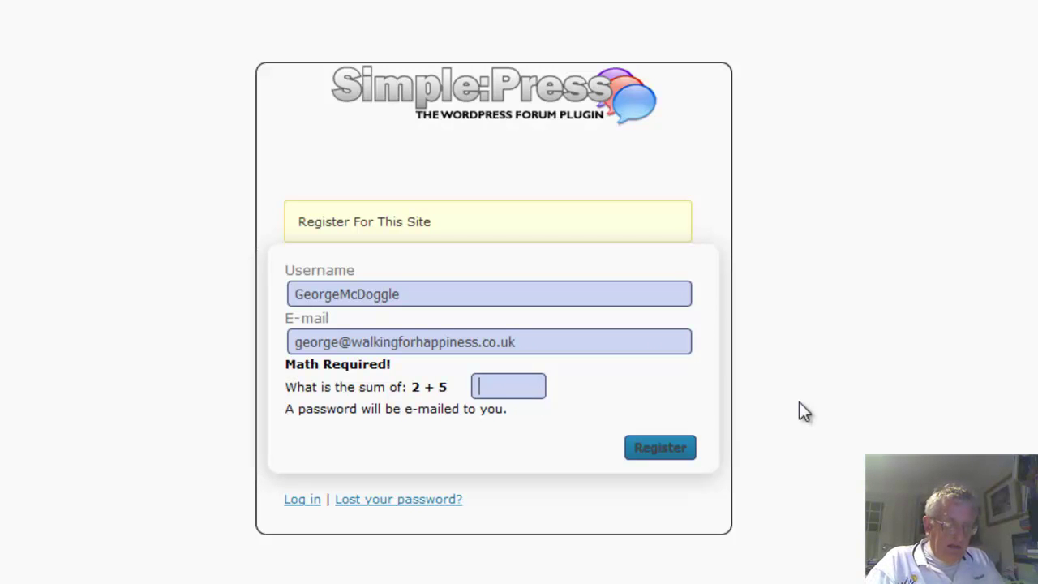
type("7")
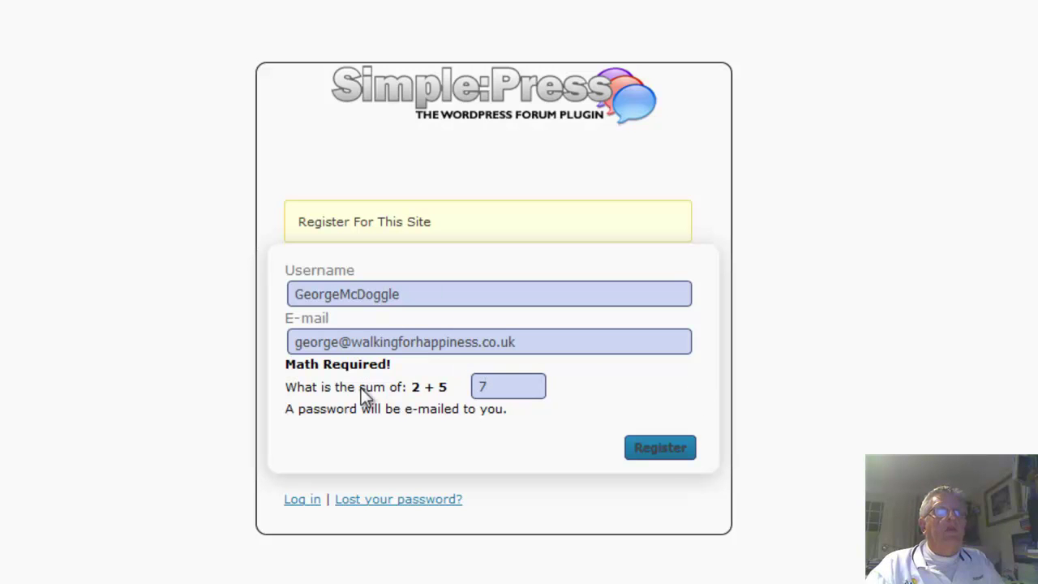
left_click(663, 449)
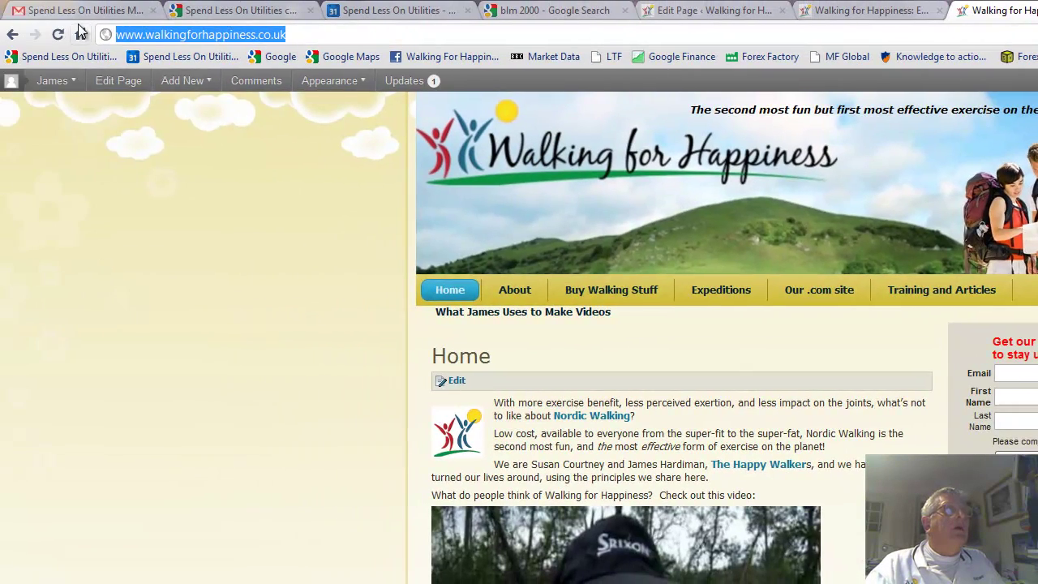
Refresh the Gmail inbox and open the World Nordic Walking Day welcome e-mail
left_click(82, 12)
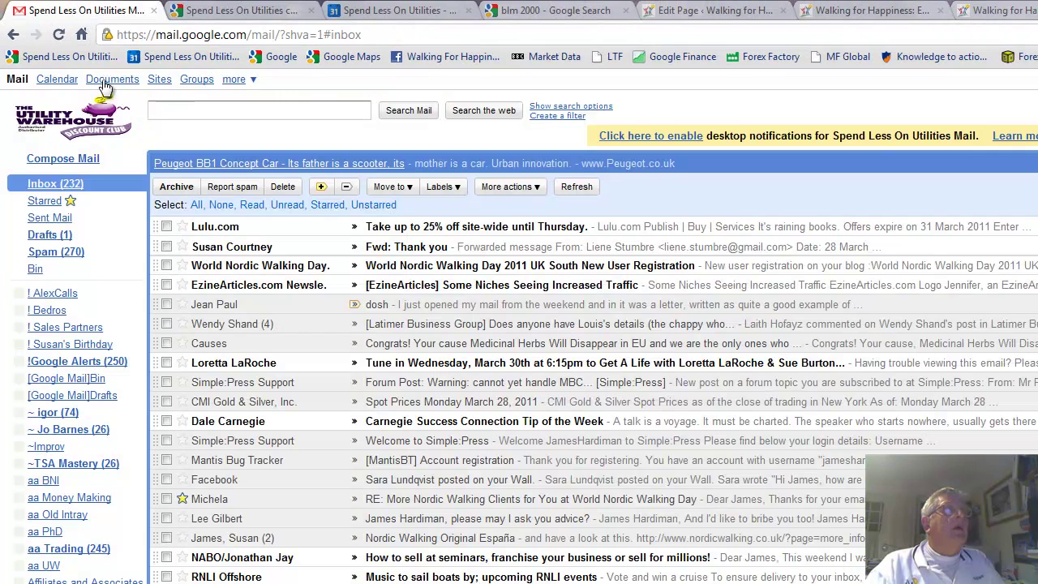
left_click(583, 189)
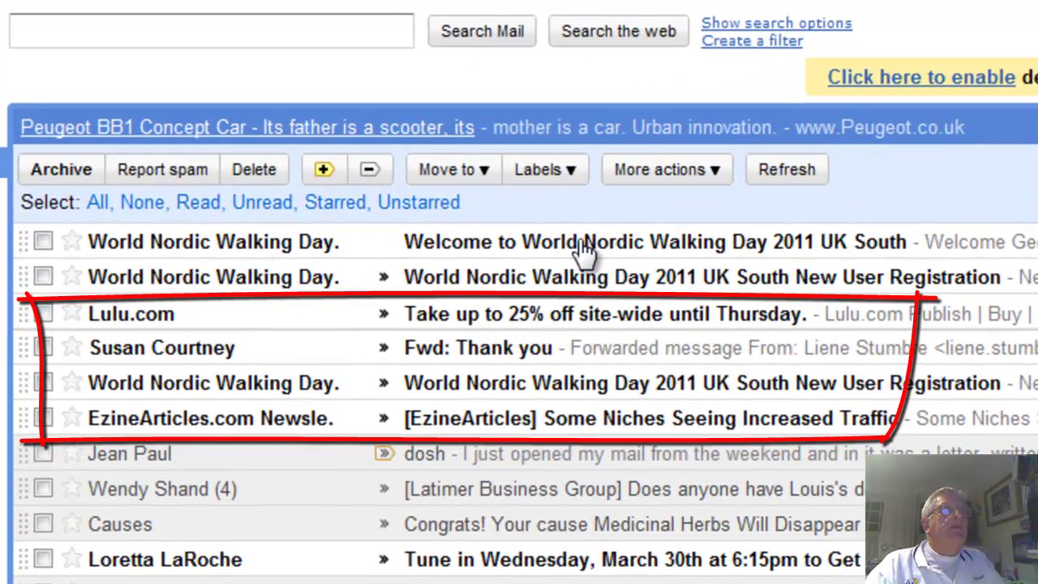
left_click(580, 241)
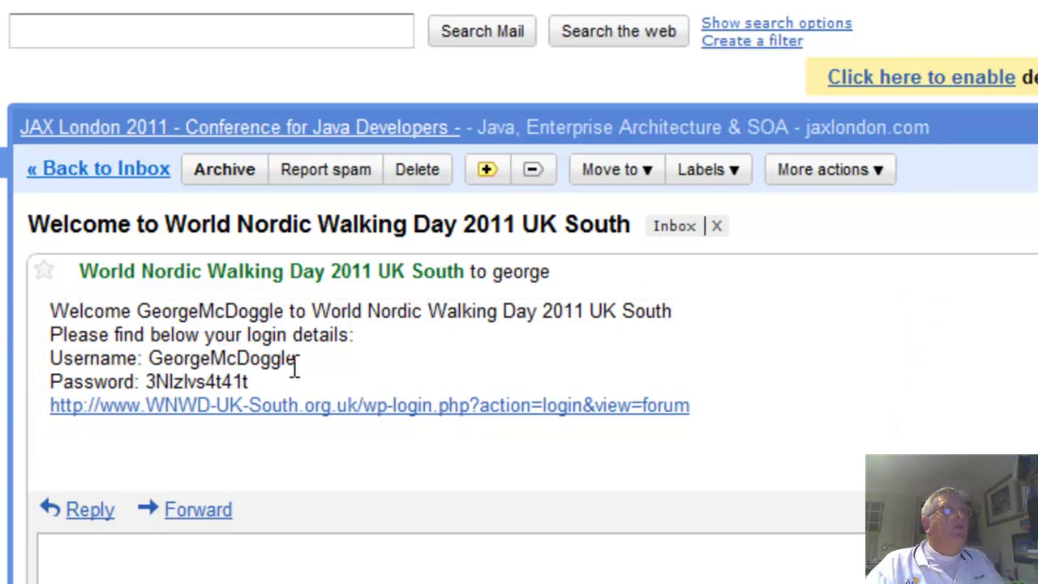
Copy the new forum password from the e-mail and follow its login link
left_click_drag(250, 383, 143, 383)
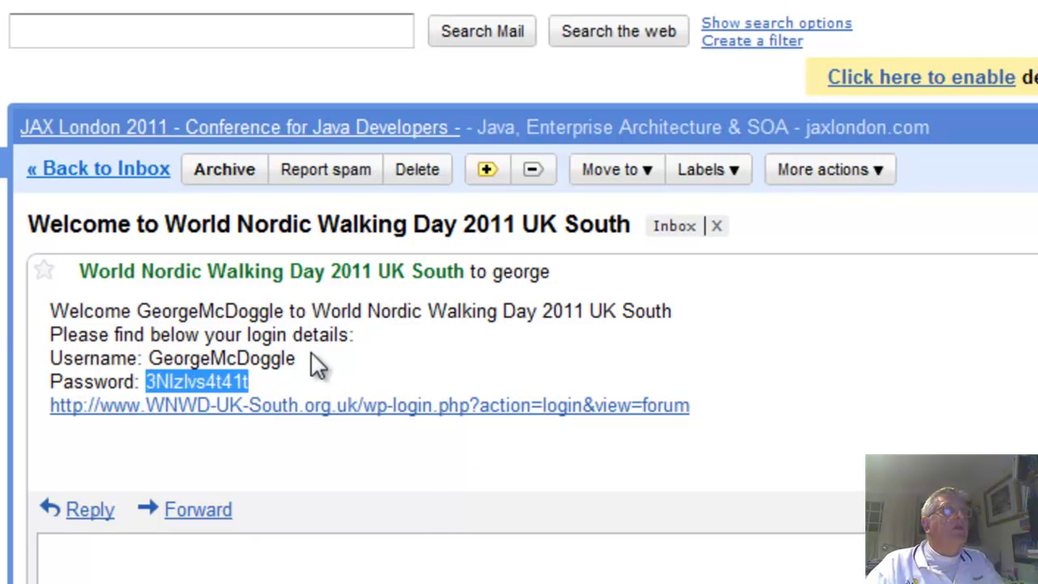
left_click(322, 386)
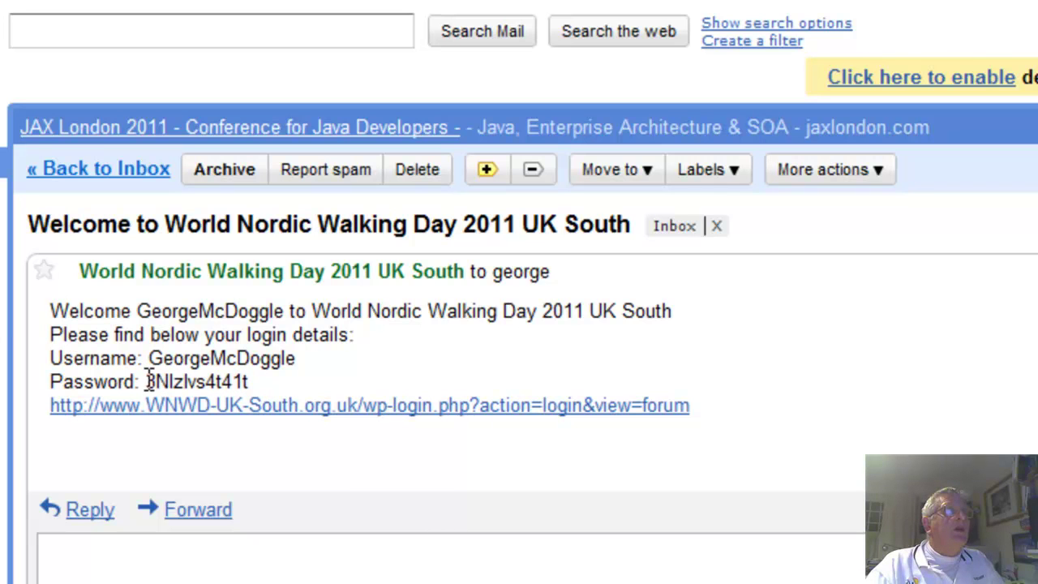
left_click_drag(149, 381, 252, 382)
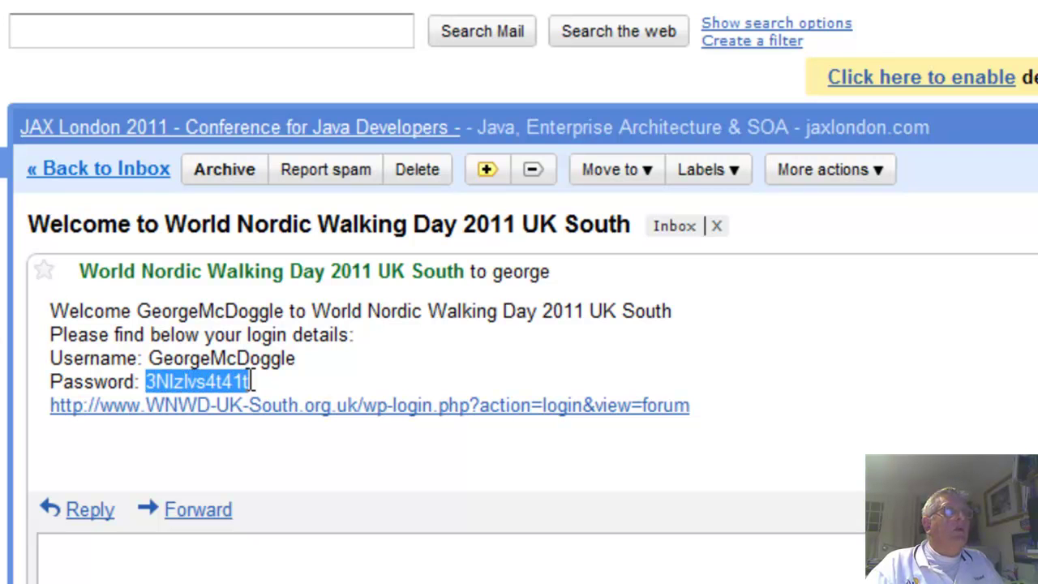
right_click(189, 382)
left_click(269, 399)
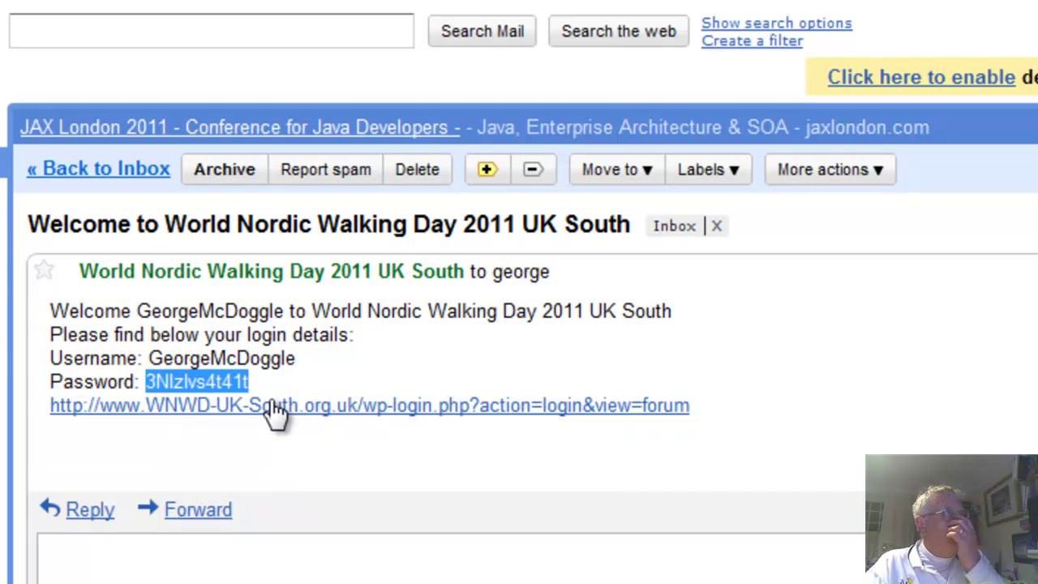
left_click(325, 408)
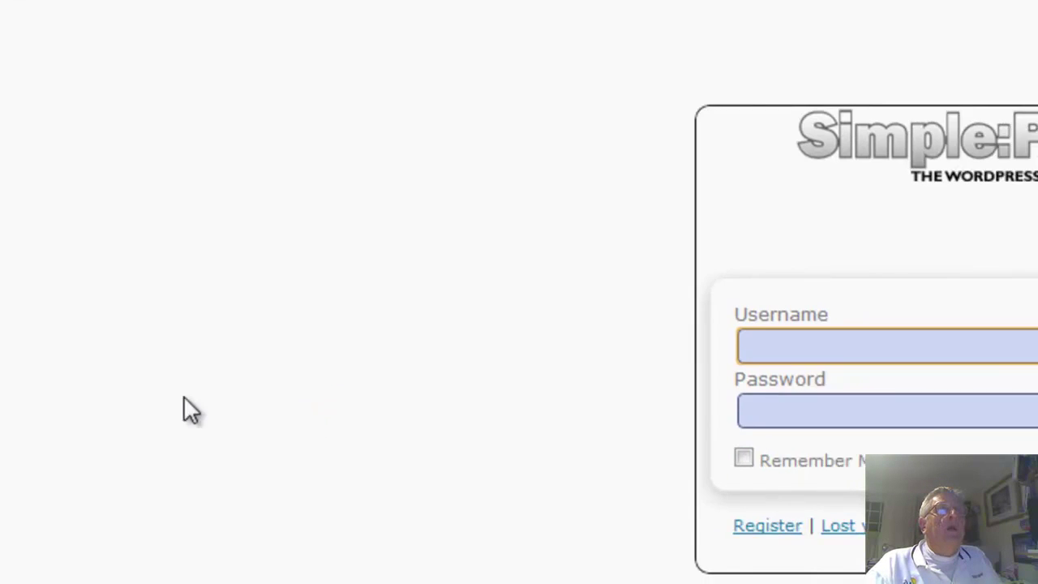
Log in with the member's username and the password pasted from the welcome e-mail
type("Geor")
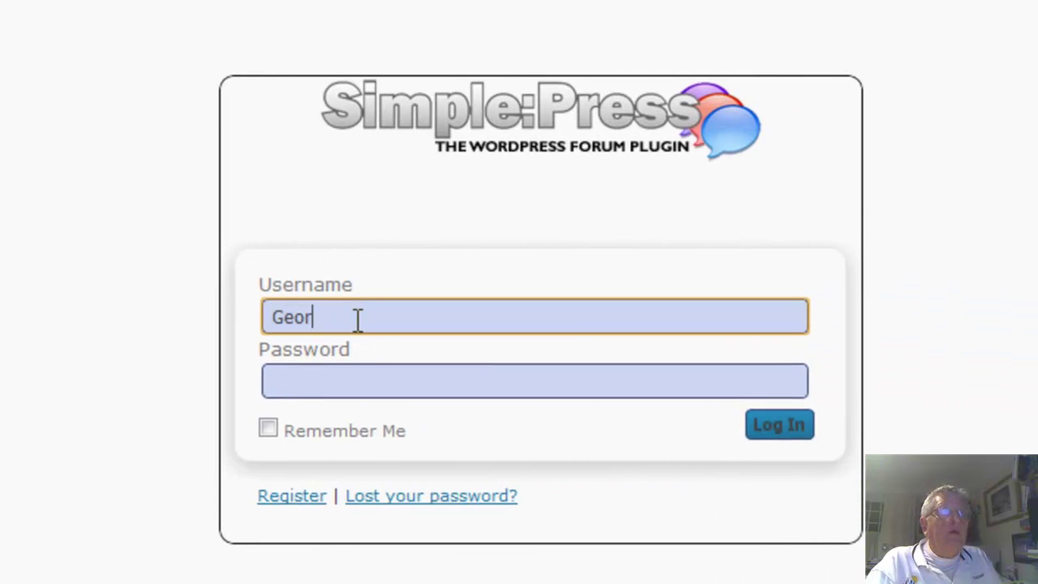
type("geMcDoggle")
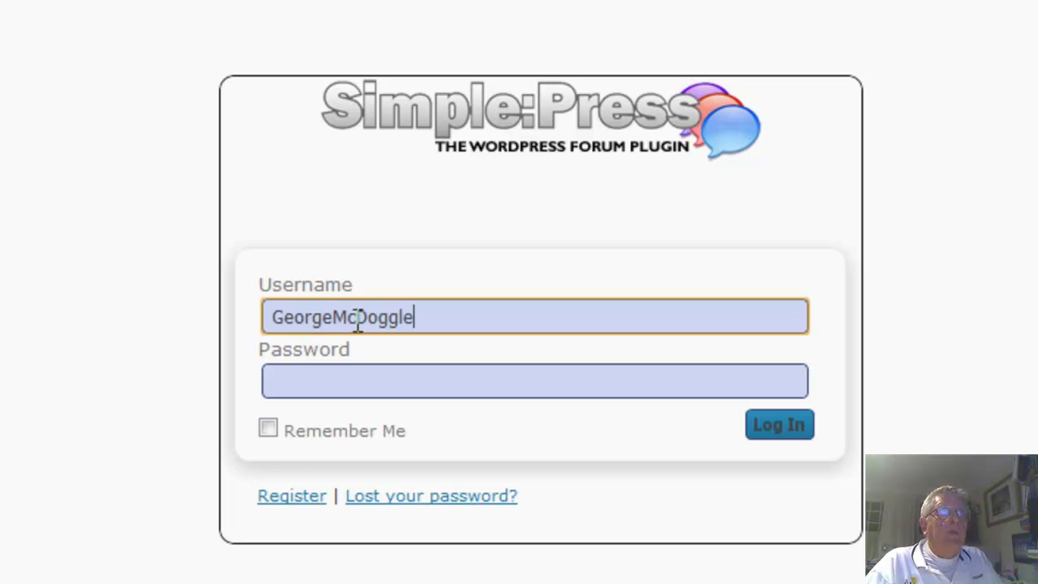
left_click(316, 382)
right_click(316, 382)
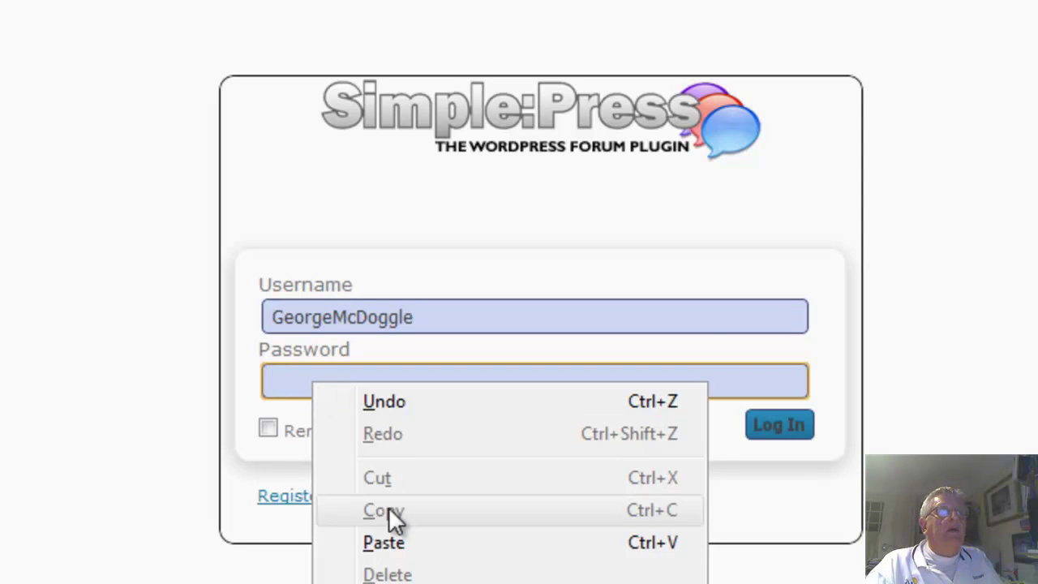
left_click(400, 550)
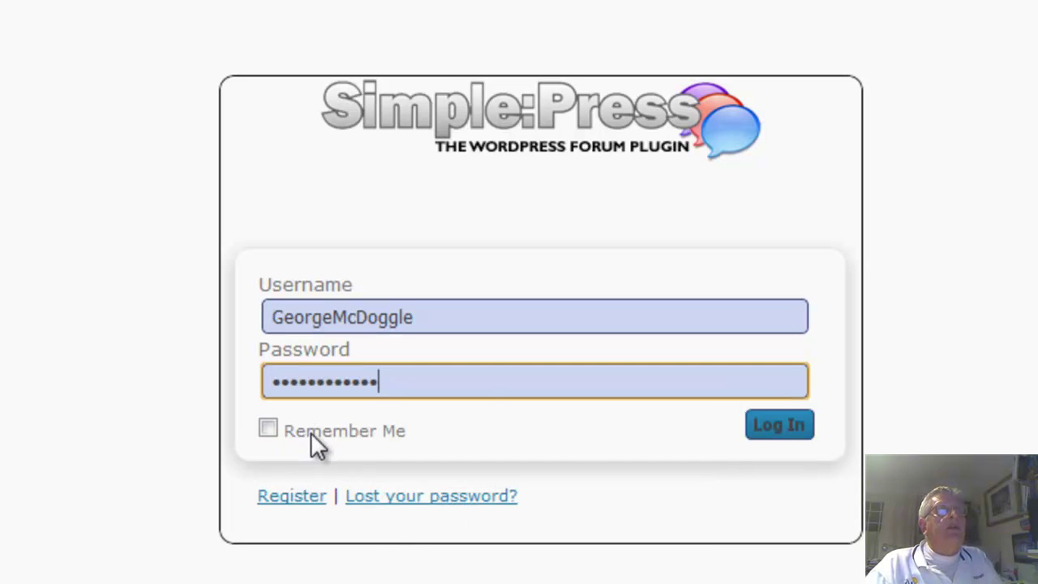
left_click(791, 433)
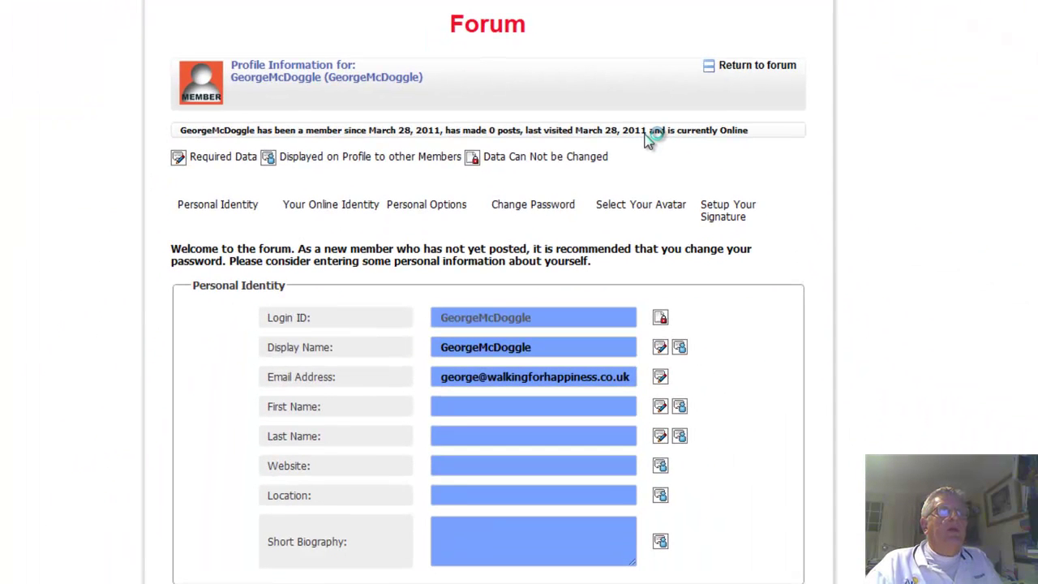
Enter the member's first and last name on the profile
scroll(901, 173, "down", 3)
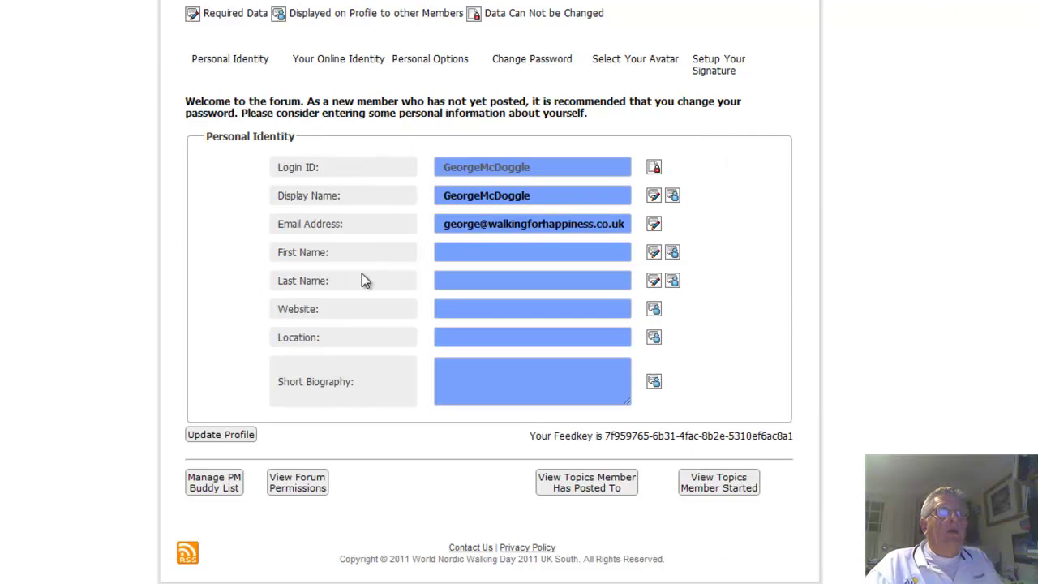
left_click(478, 251)
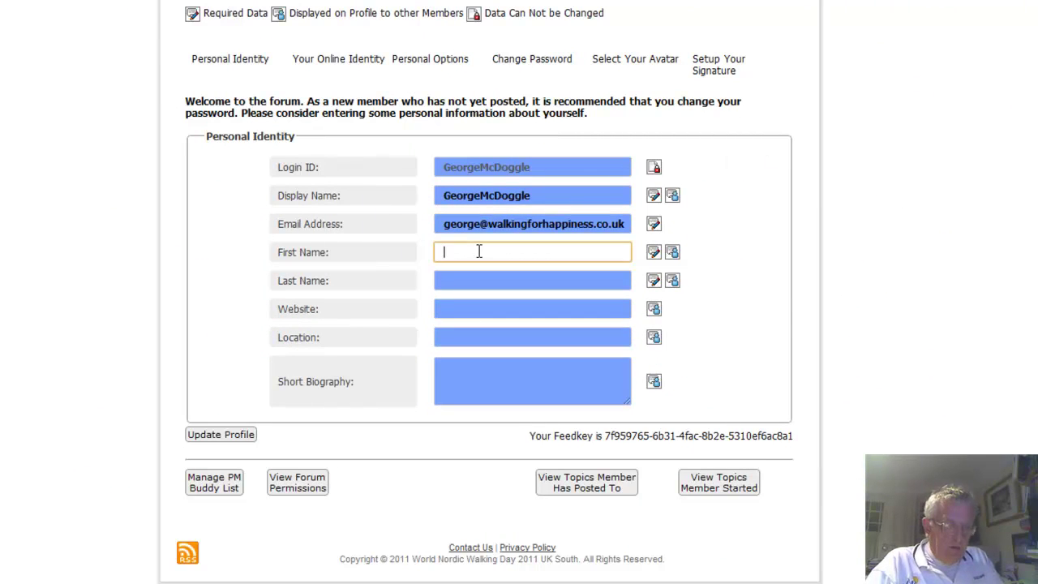
type("George")
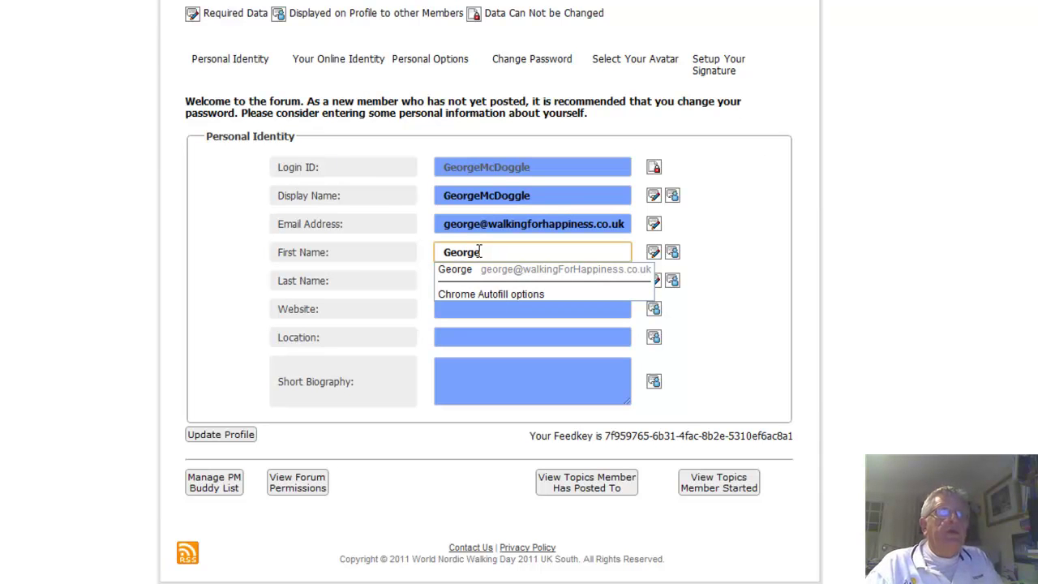
left_click(792, 273)
left_click(479, 281)
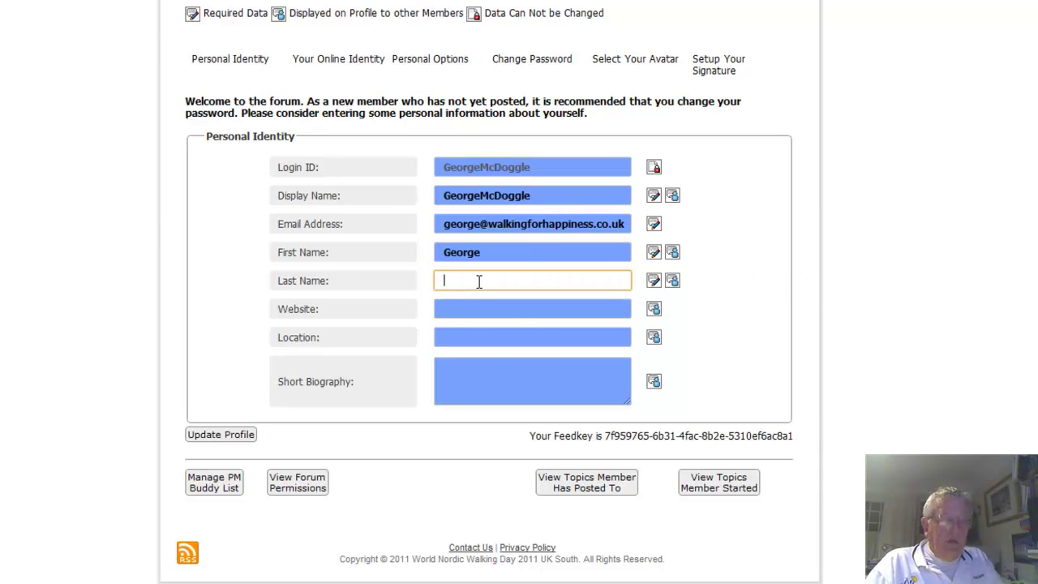
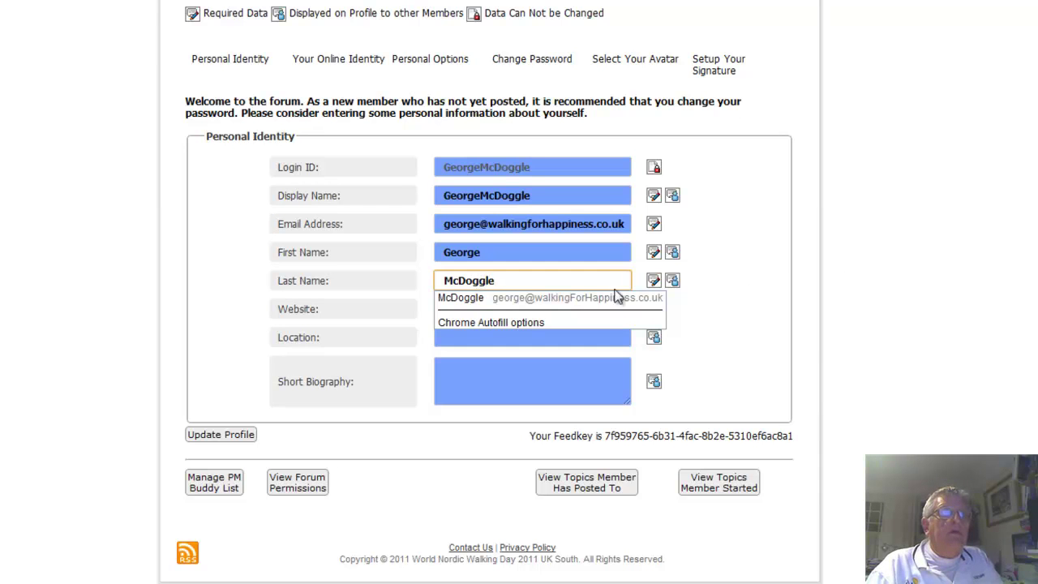
left_click(817, 331)
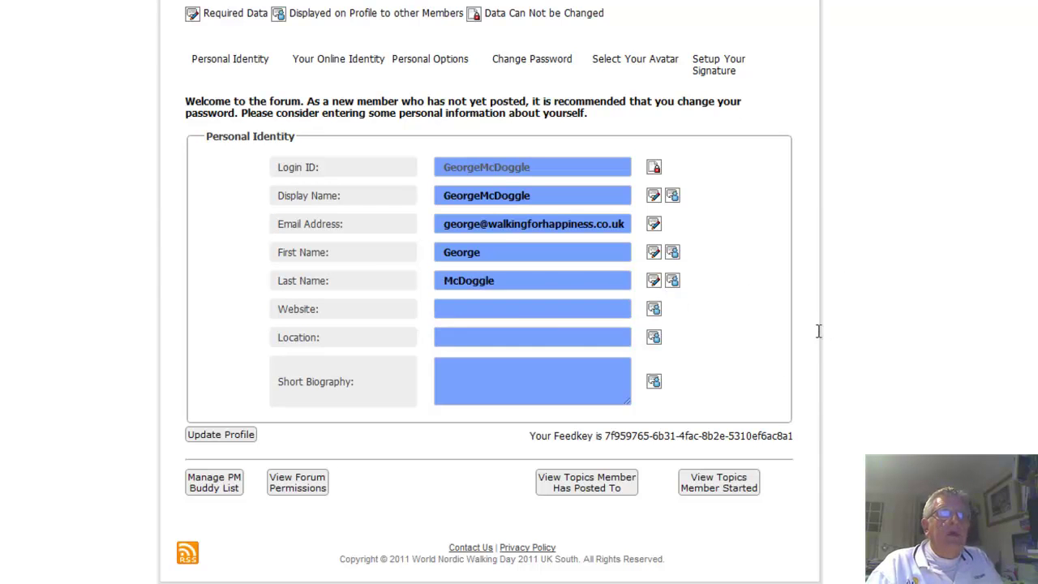
left_click(511, 309)
type("http://www.Walkin")
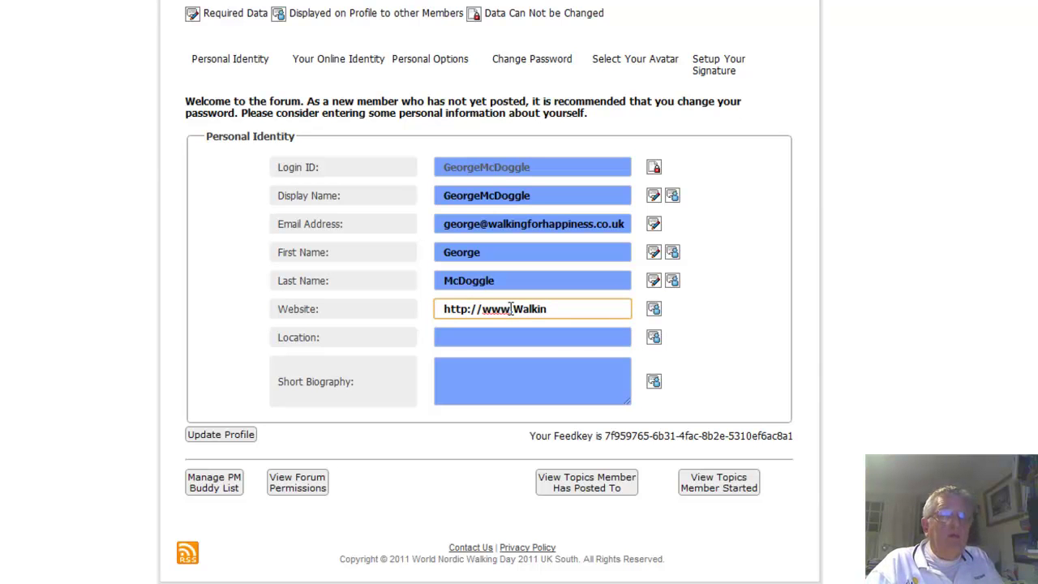
key("BackSpace")
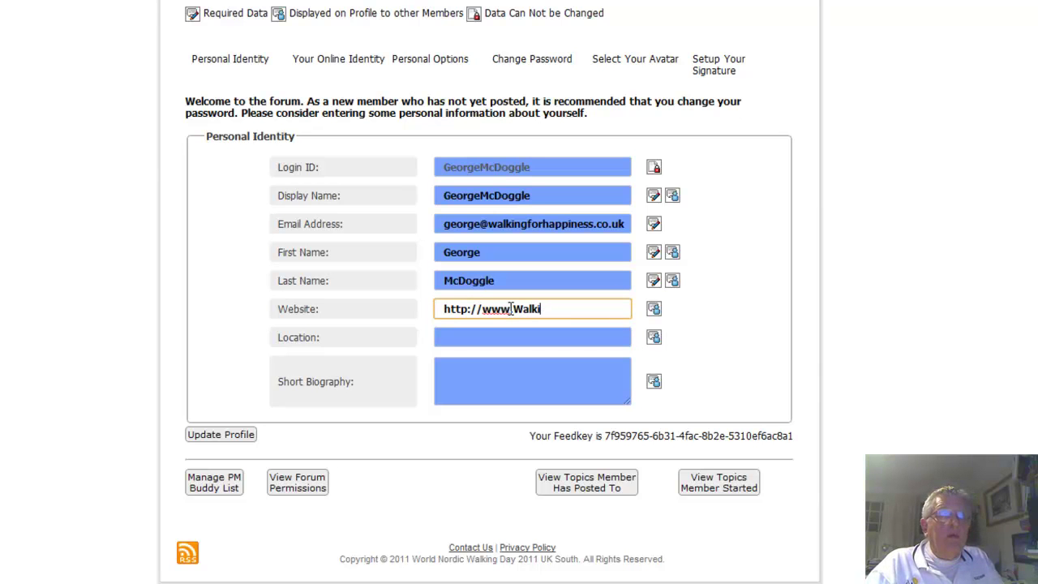
type("ngFor")
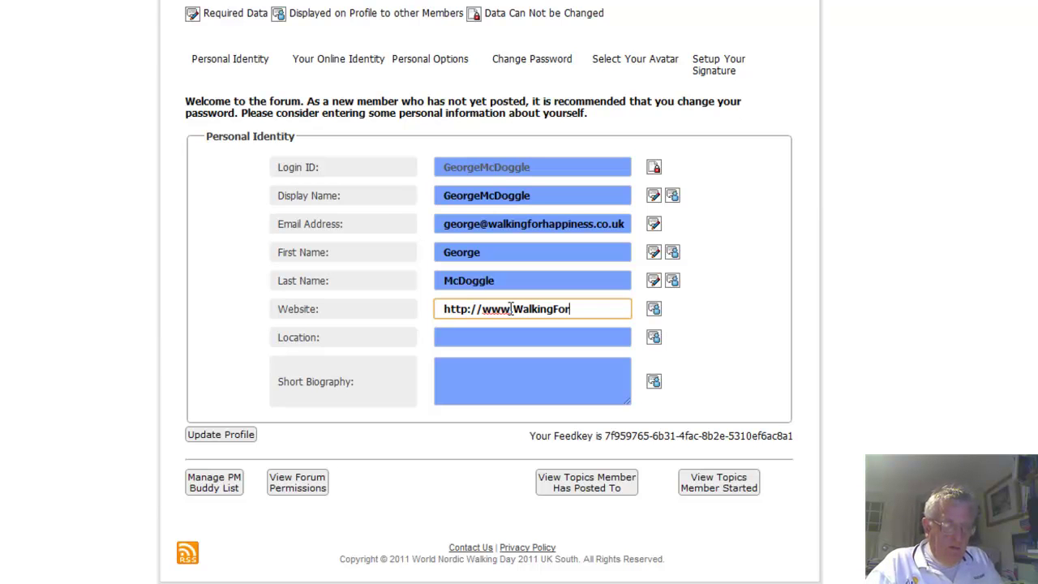
type("Happiness")
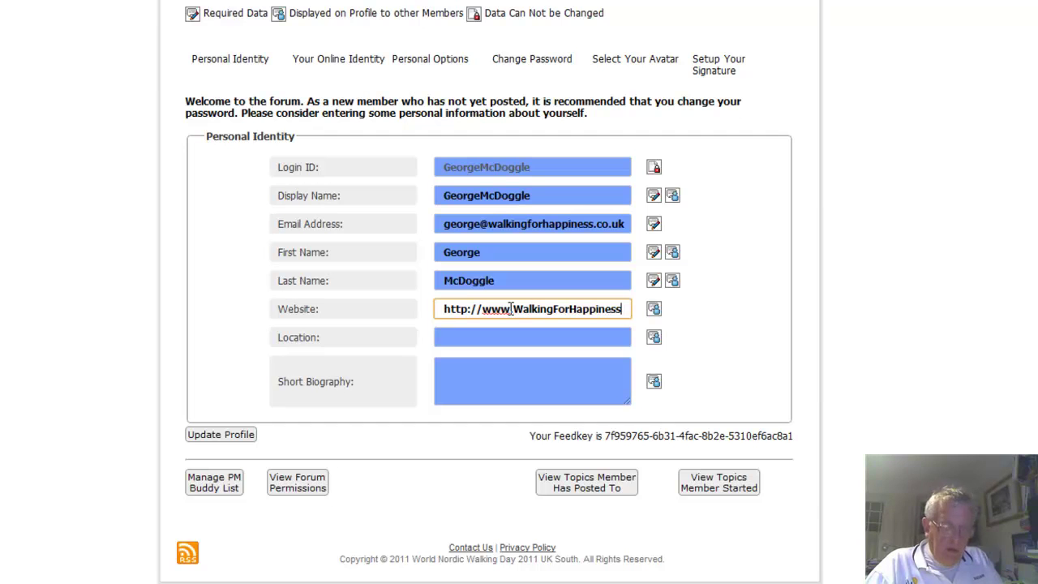
type(".co.uk")
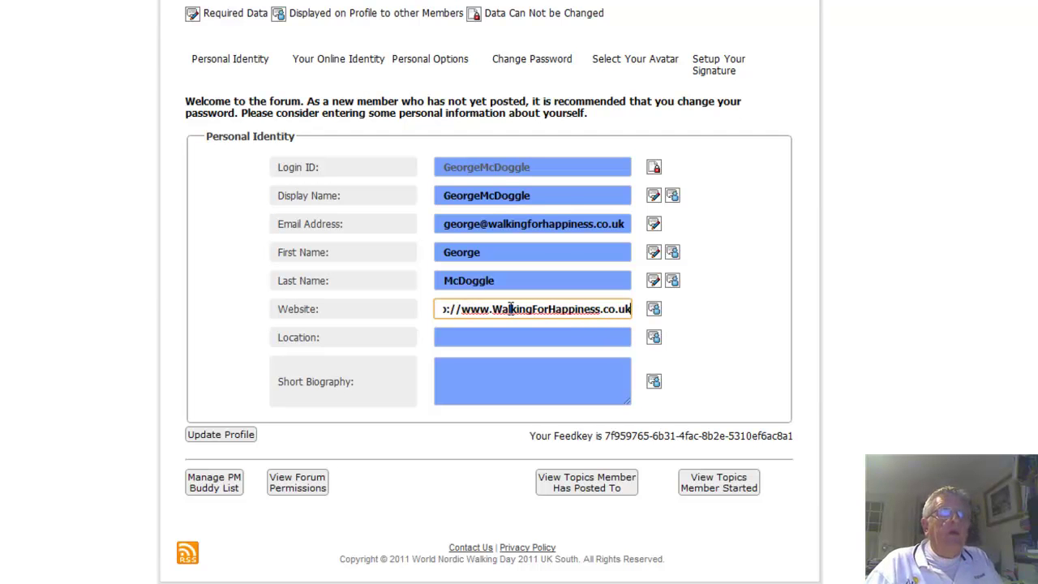
left_click(520, 337)
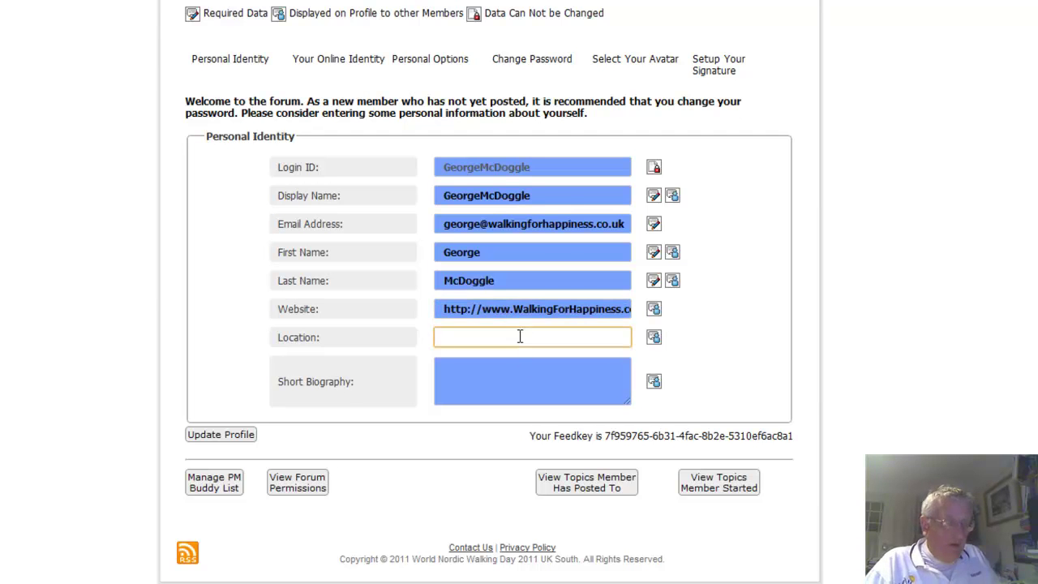
type("Eastleigh")
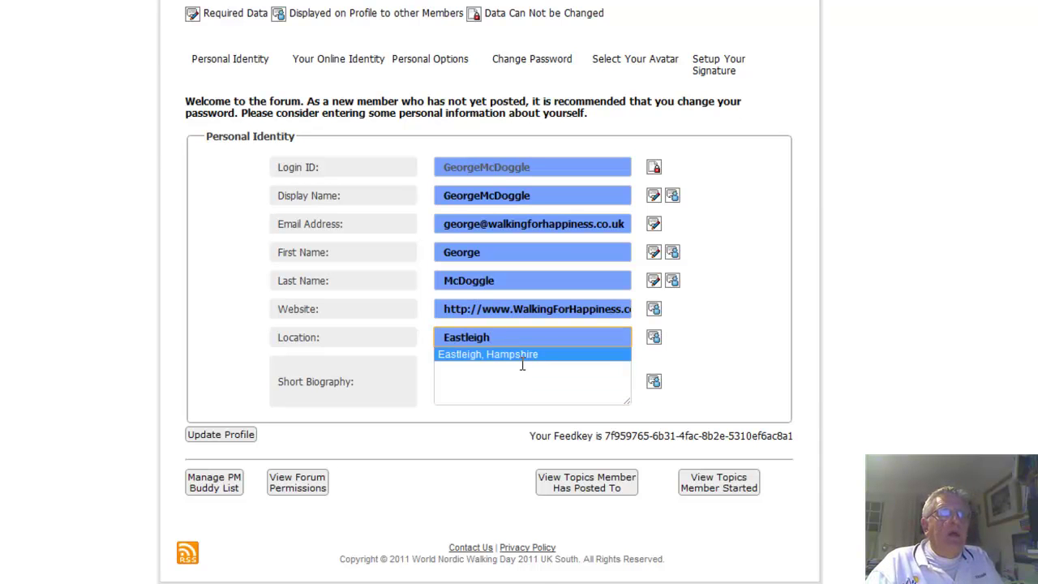
left_click(521, 355)
Write a short biography as Happiness Director of Walking for Happiness and update the profile
left_click(511, 373)
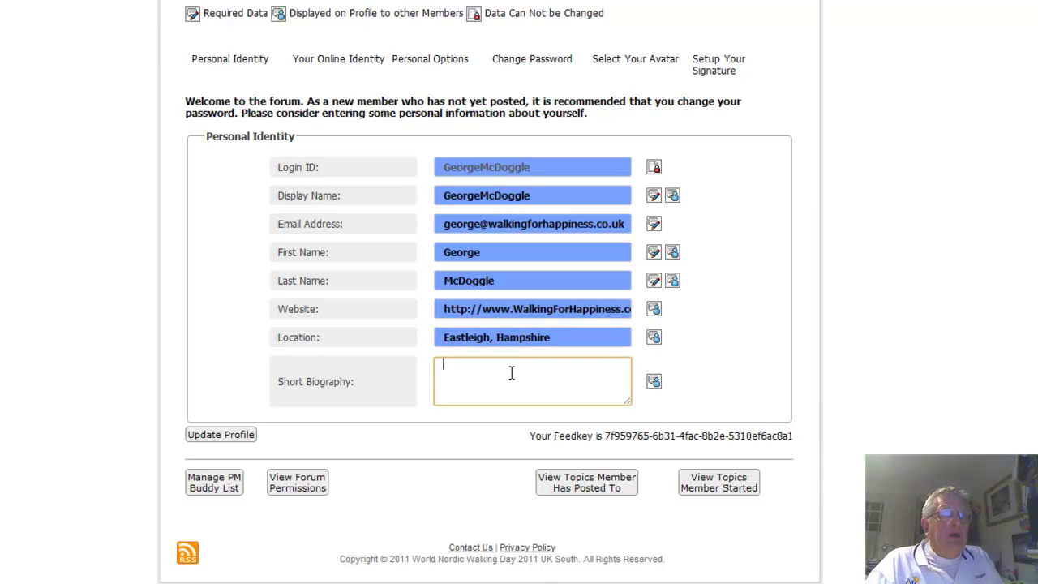
type("I")
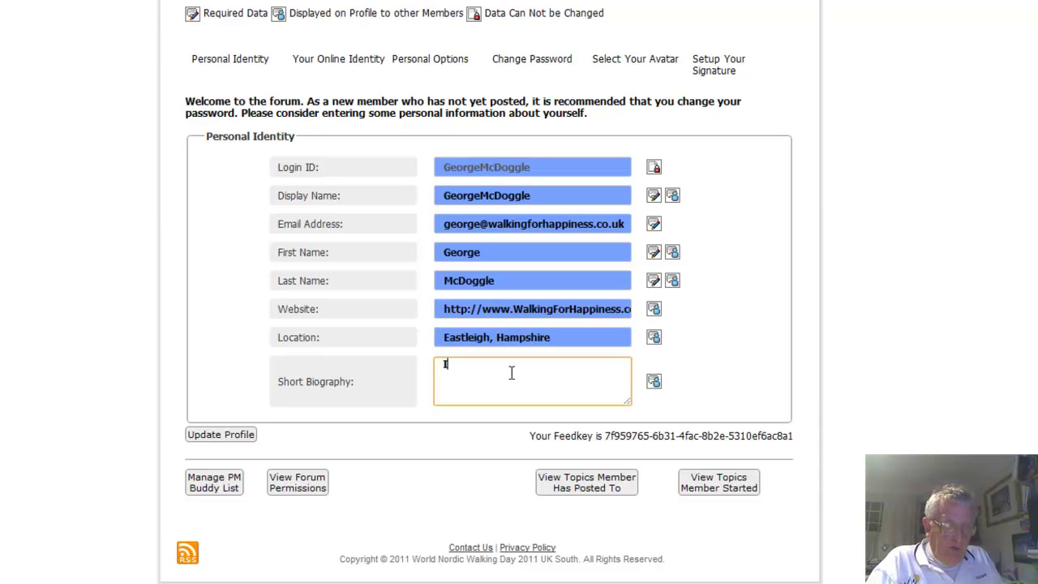
type(" am the Happi")
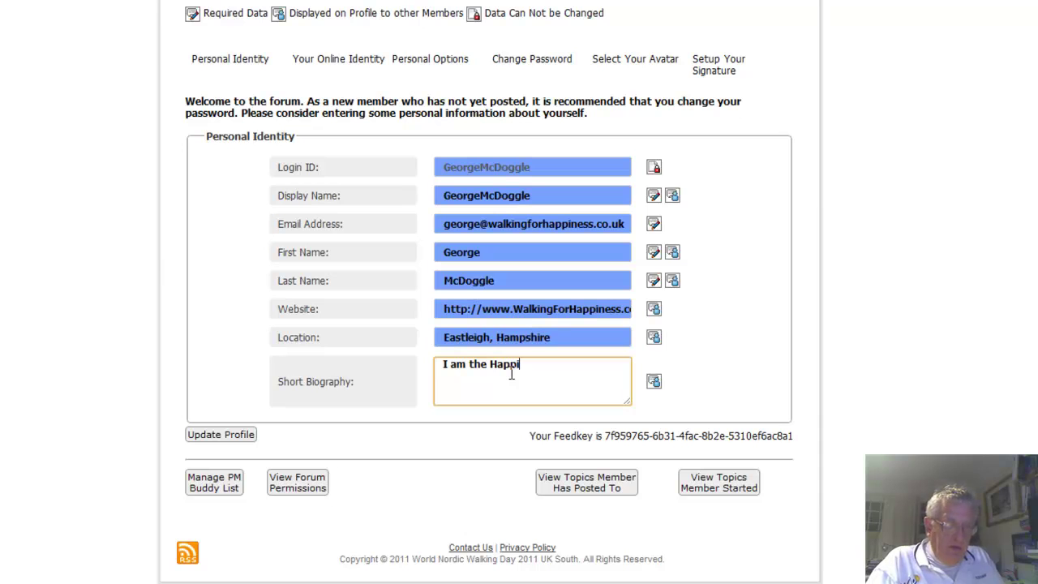
type("ness Director of Walking F")
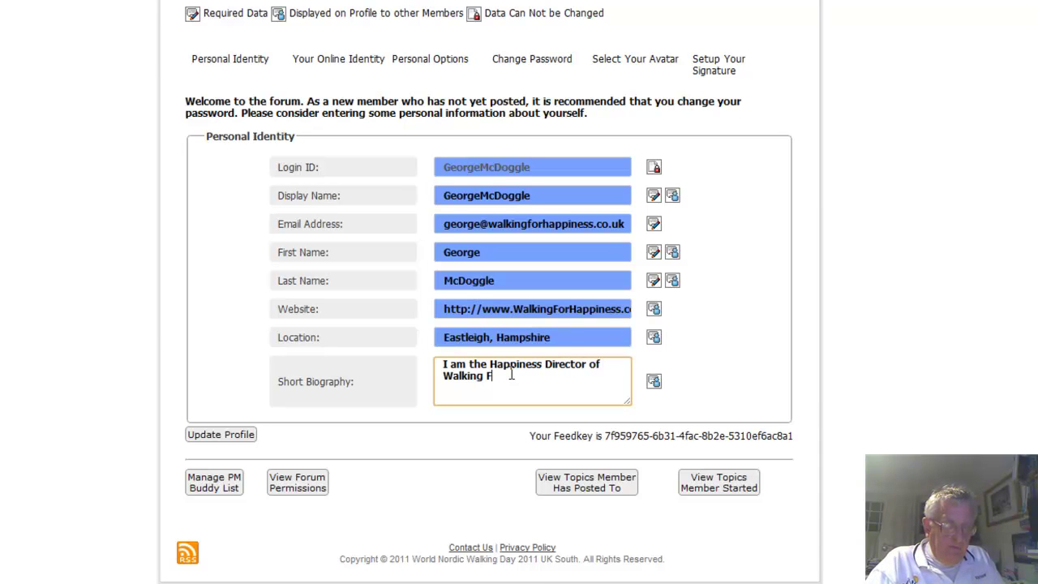
type("Happiness")
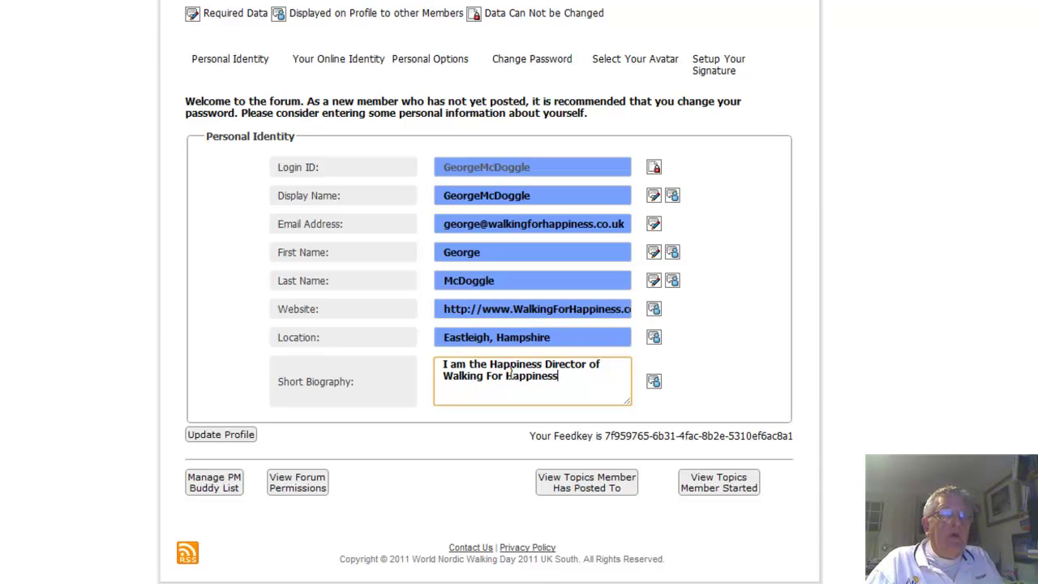
left_click(328, 376)
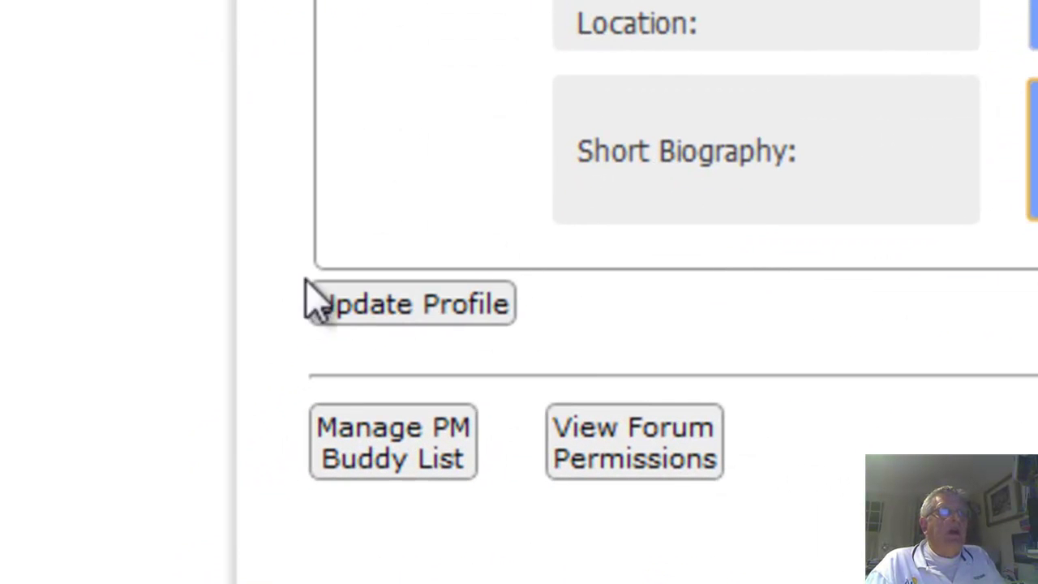
left_click(462, 308)
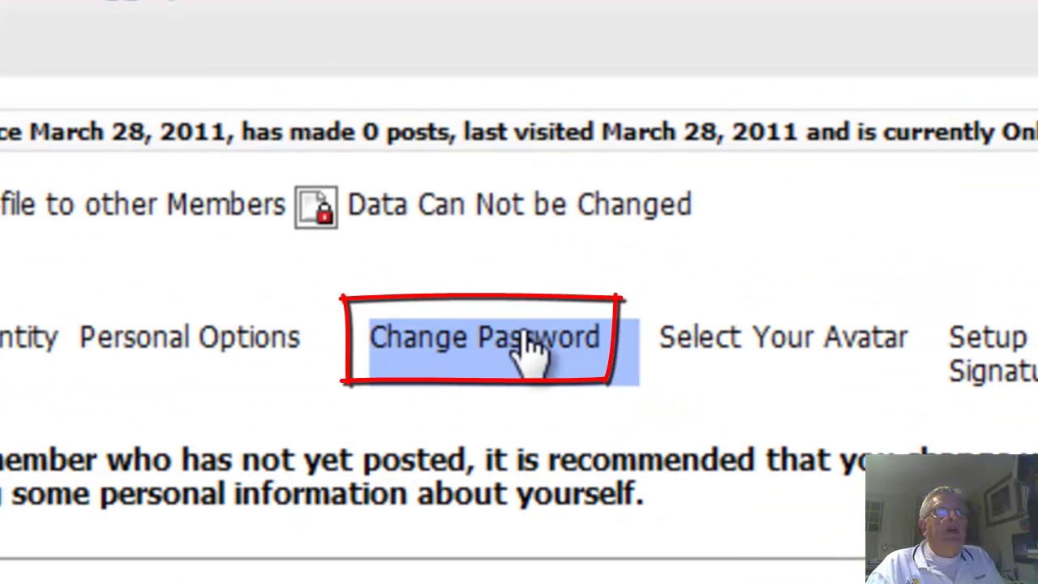
On the Change Password tab, enter the new password in both fields and update the profile
left_click(529, 341)
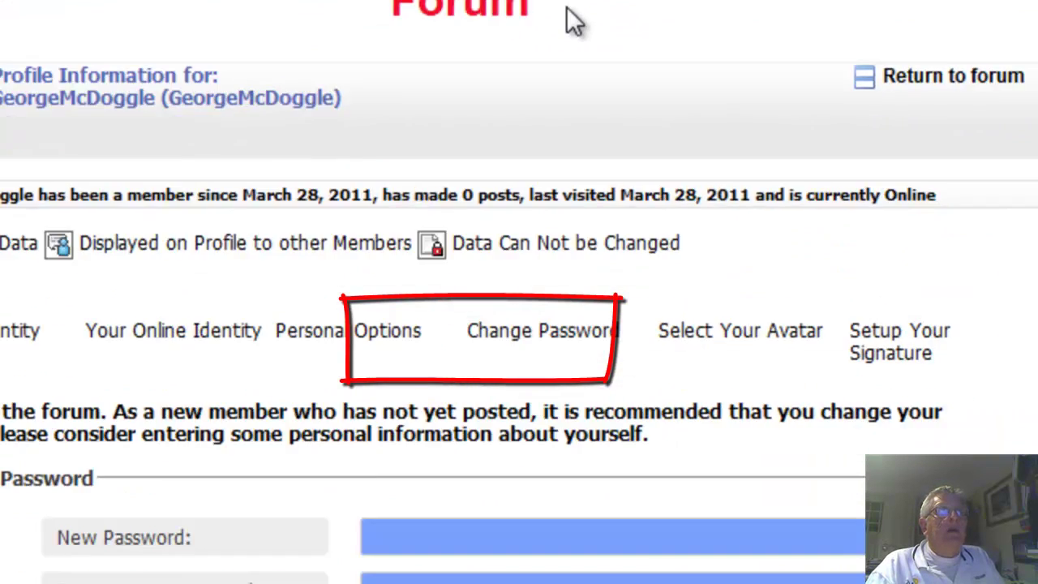
left_click(482, 322)
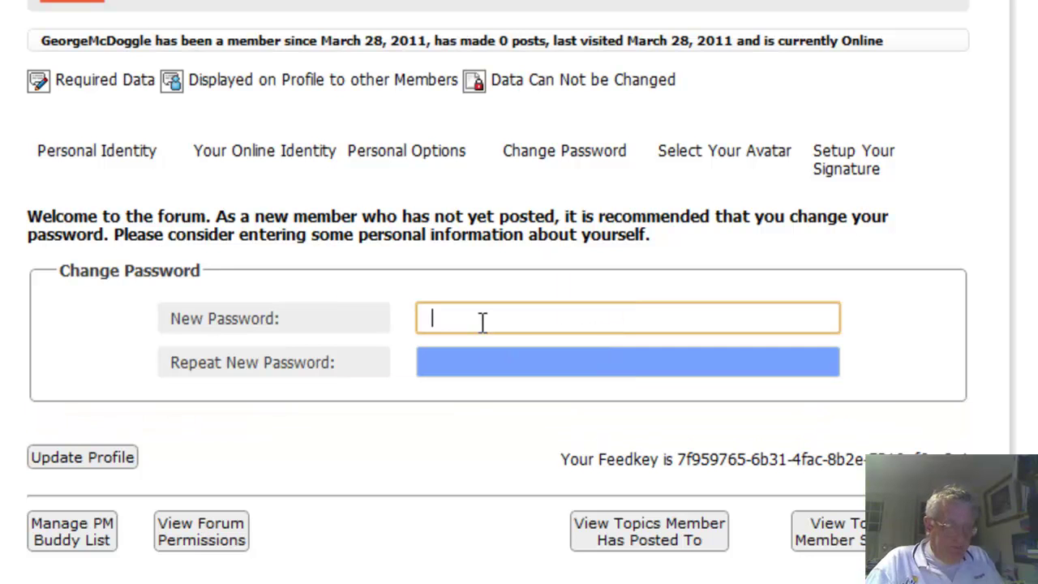
type("•••••")
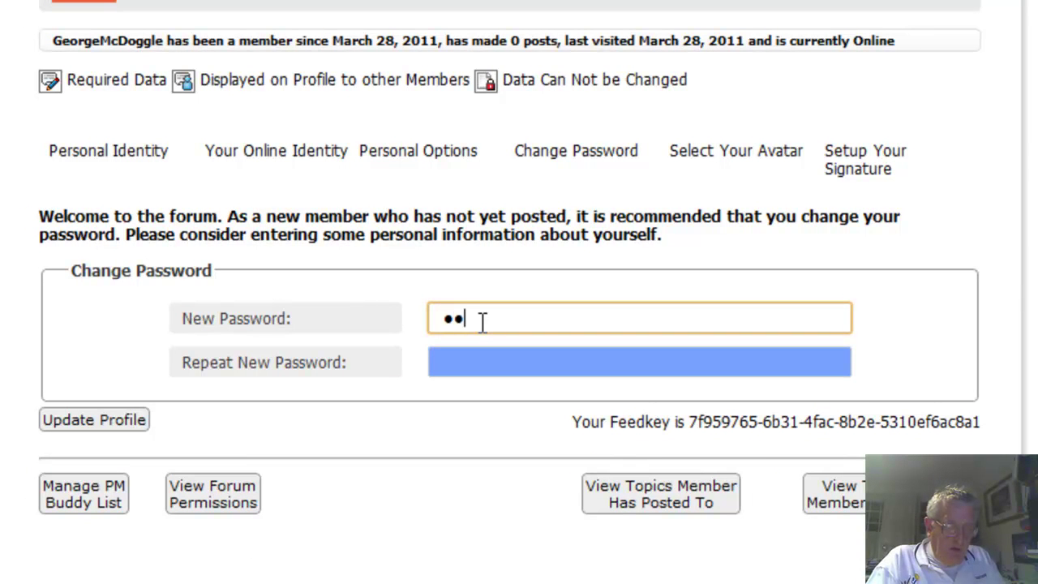
key("Tab")
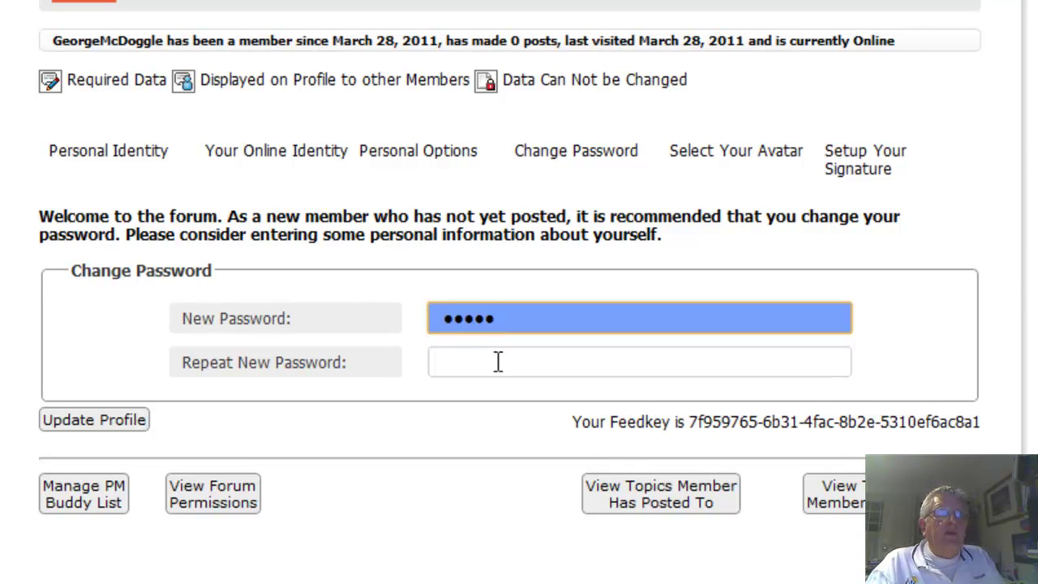
type("•••••")
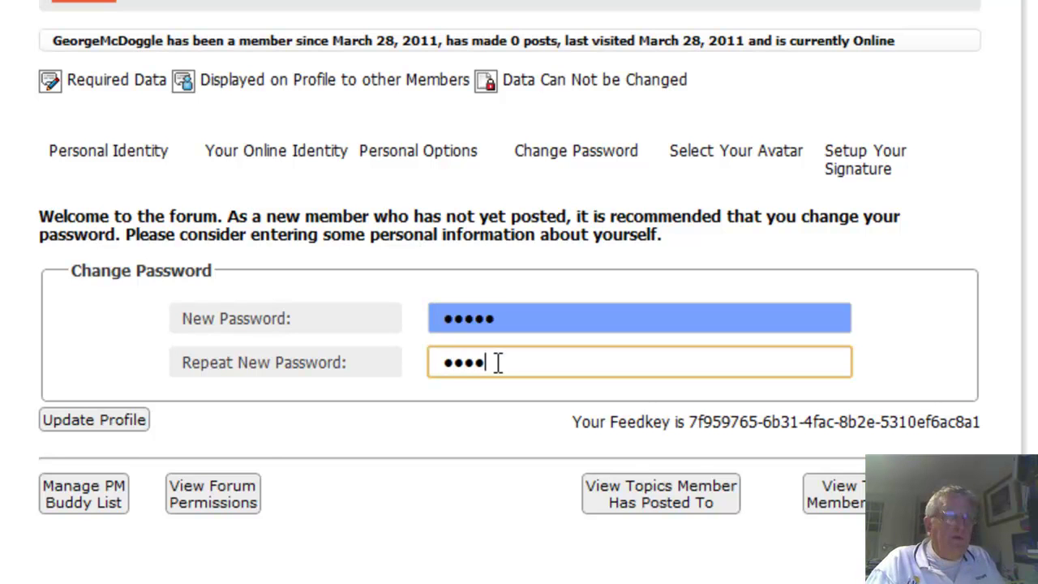
left_click(87, 425)
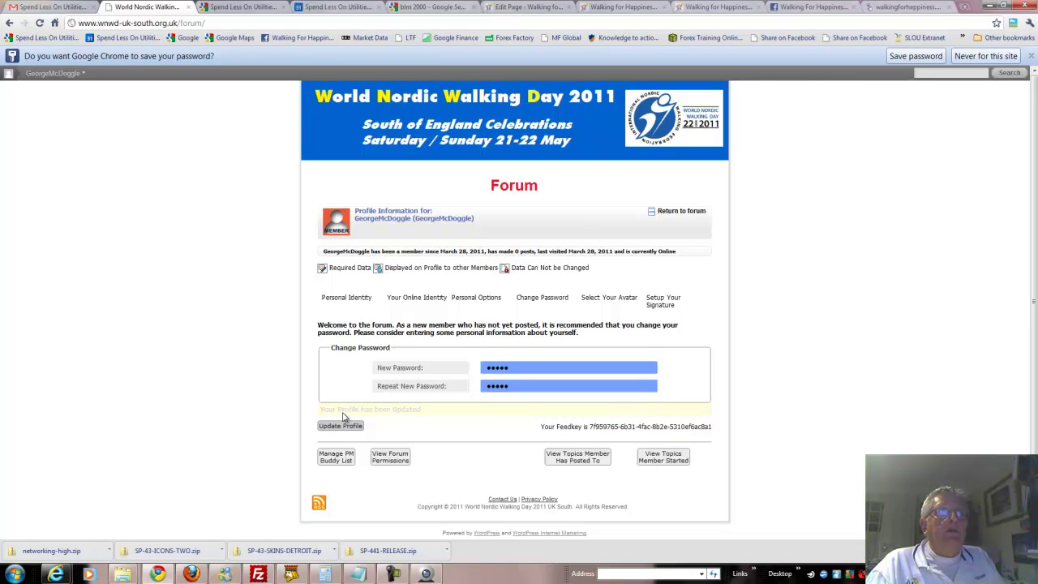
Log back in with the member's username and new password, with Remember me ticked
left_click(684, 214)
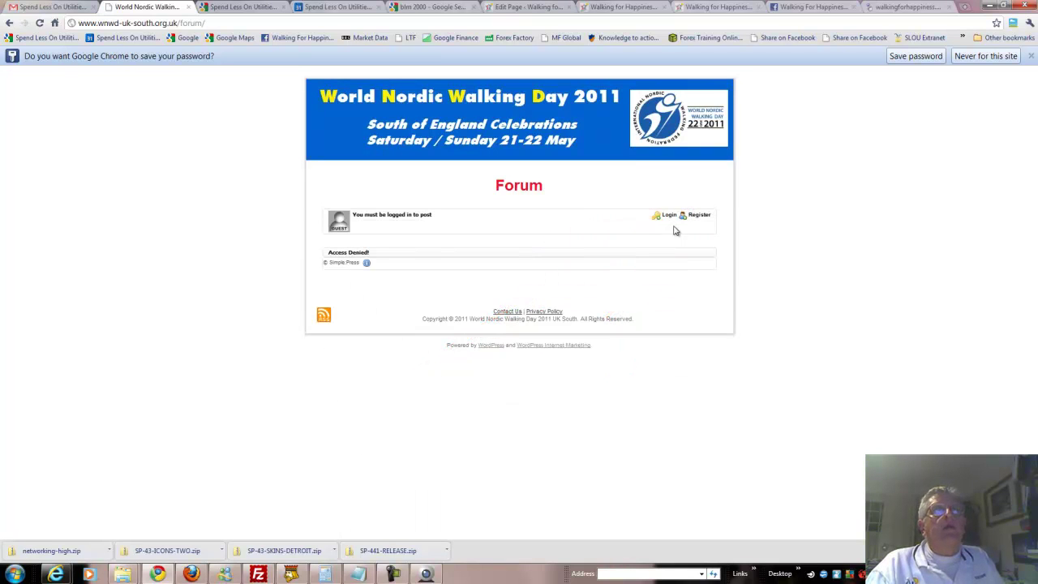
left_click(669, 215)
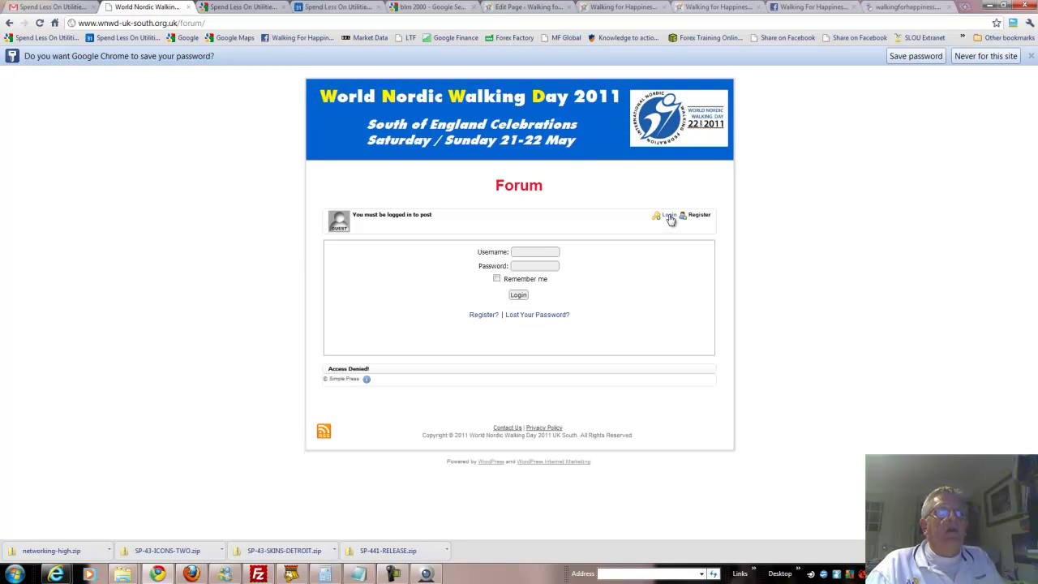
left_click(514, 252)
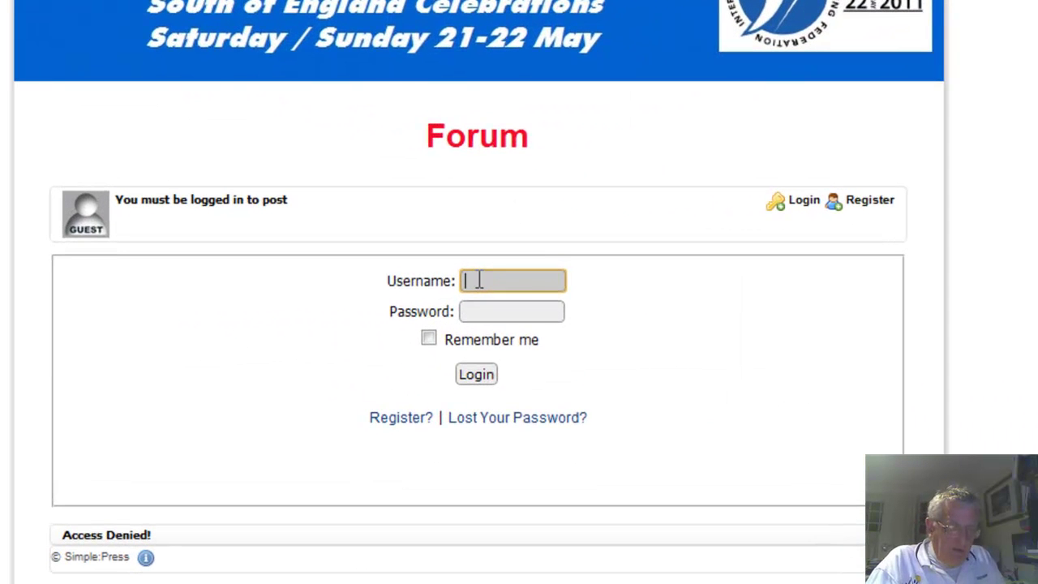
type("George")
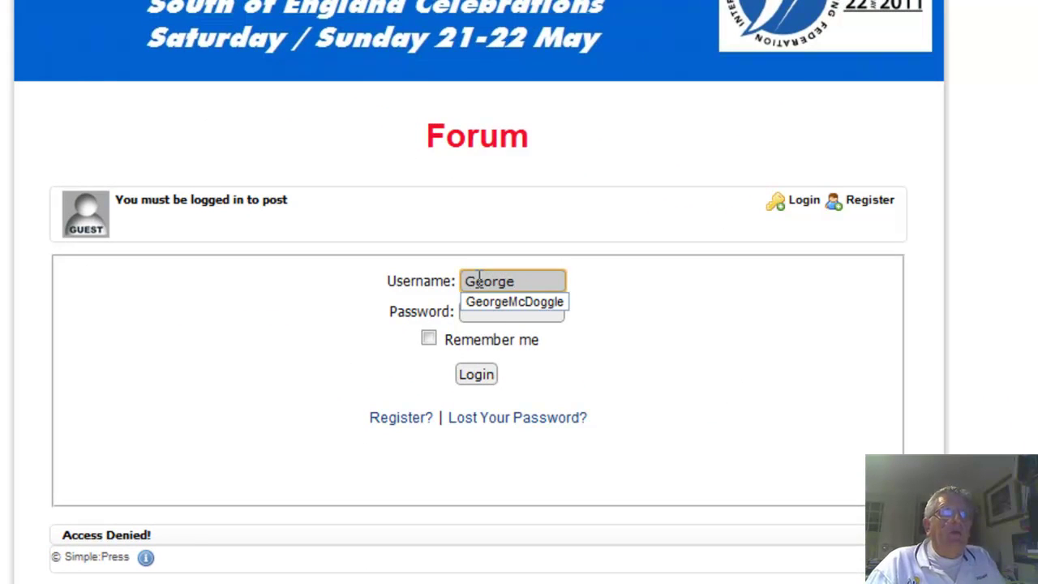
left_click(490, 302)
left_click(500, 313)
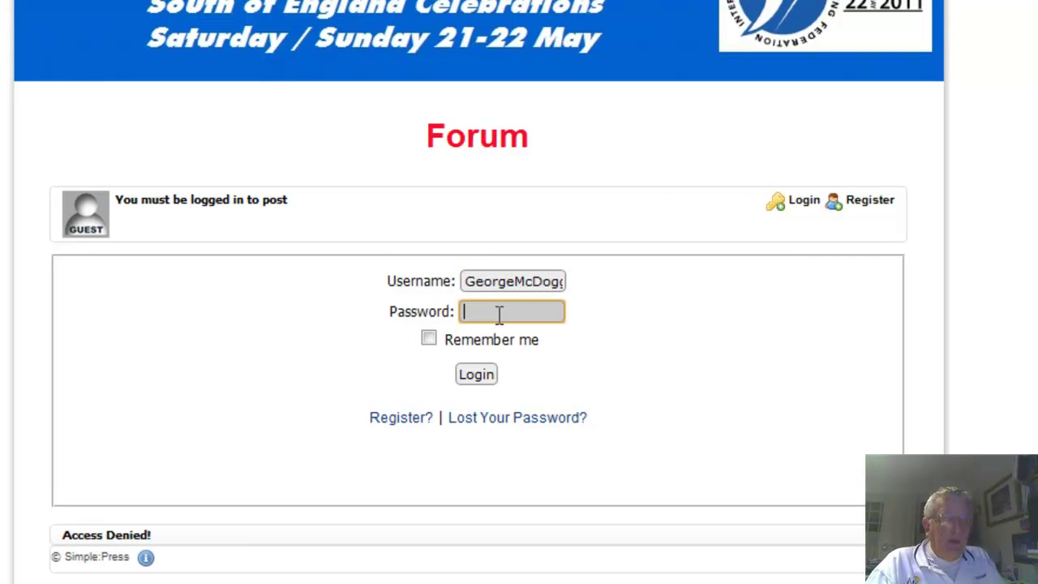
type("•••••")
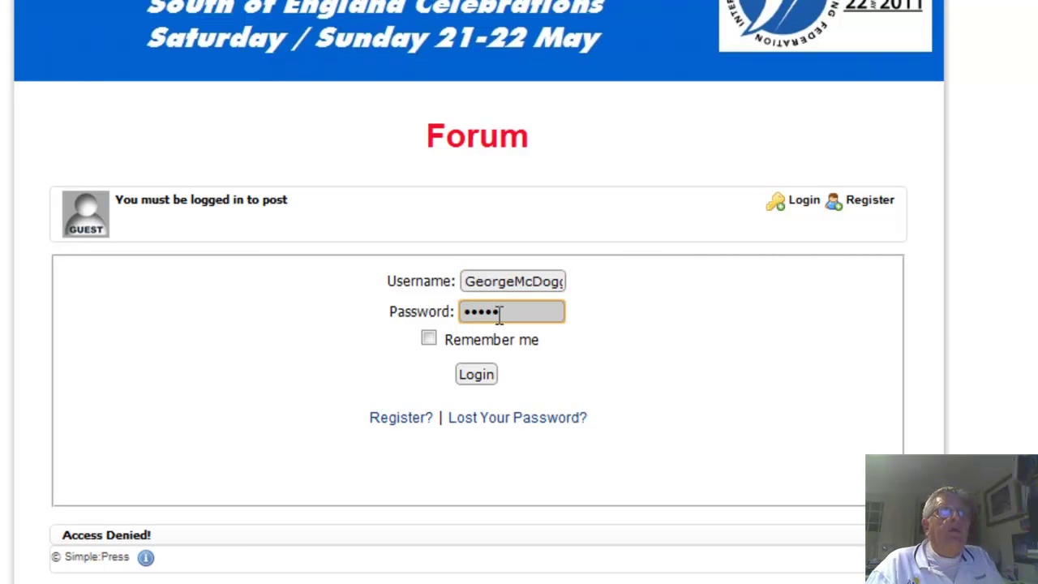
left_click(430, 341)
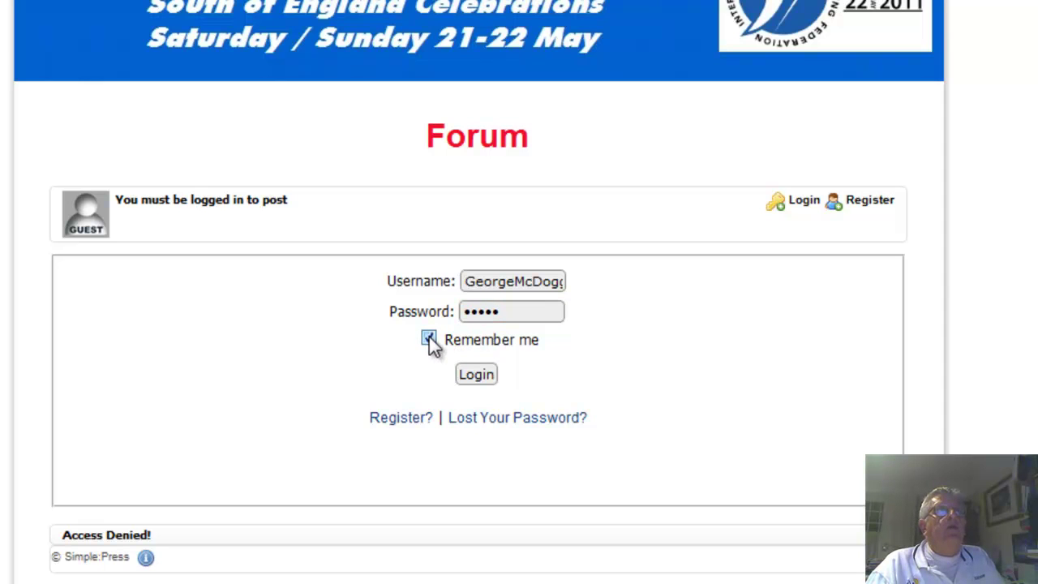
left_click(476, 377)
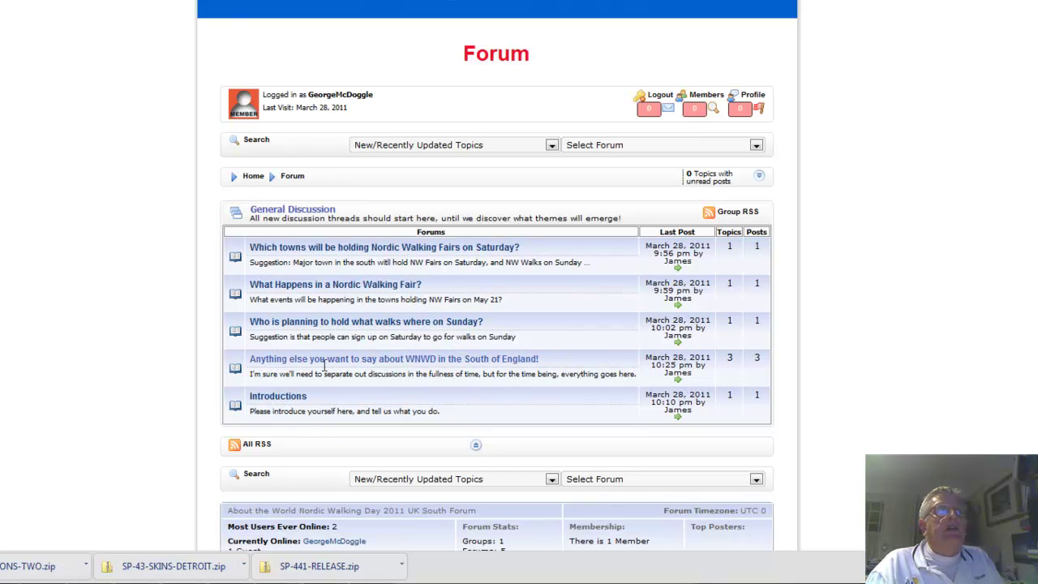
Open the Introductions forum and the admin's existing Walking for Happiness introduction topic
left_click(278, 398)
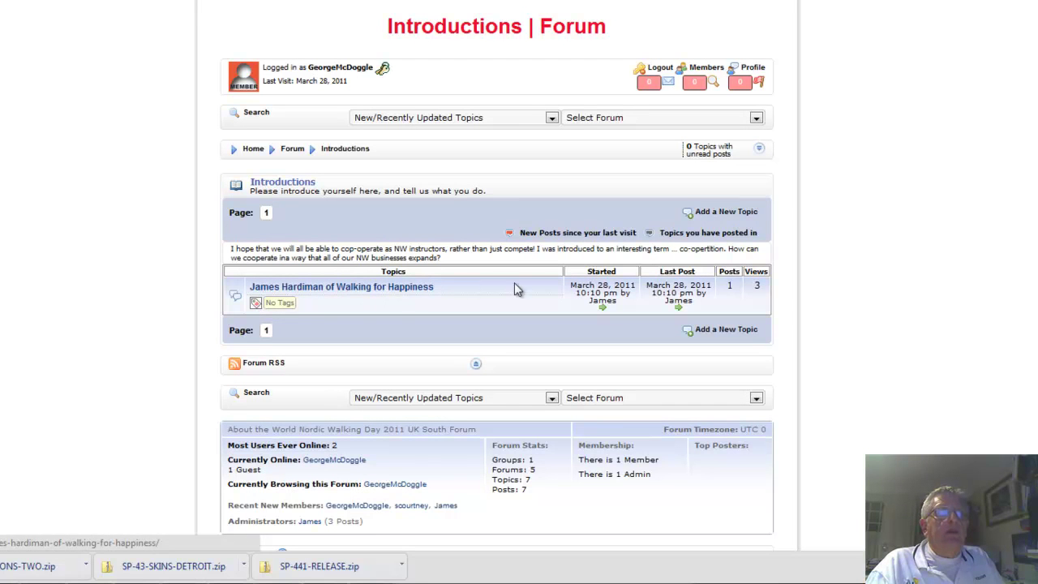
left_click(361, 290)
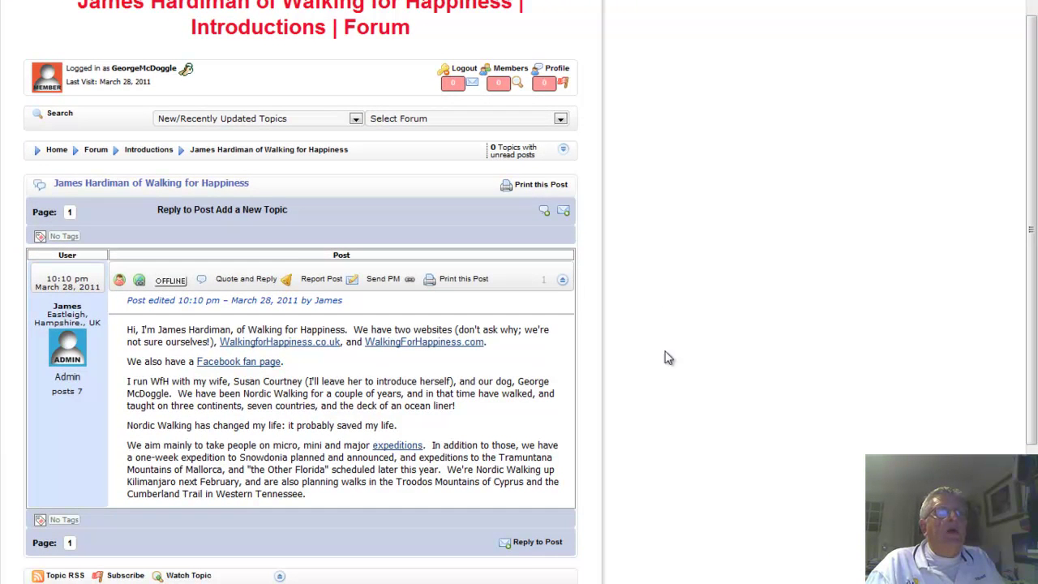
left_click_drag(1034, 355, 1034, 276)
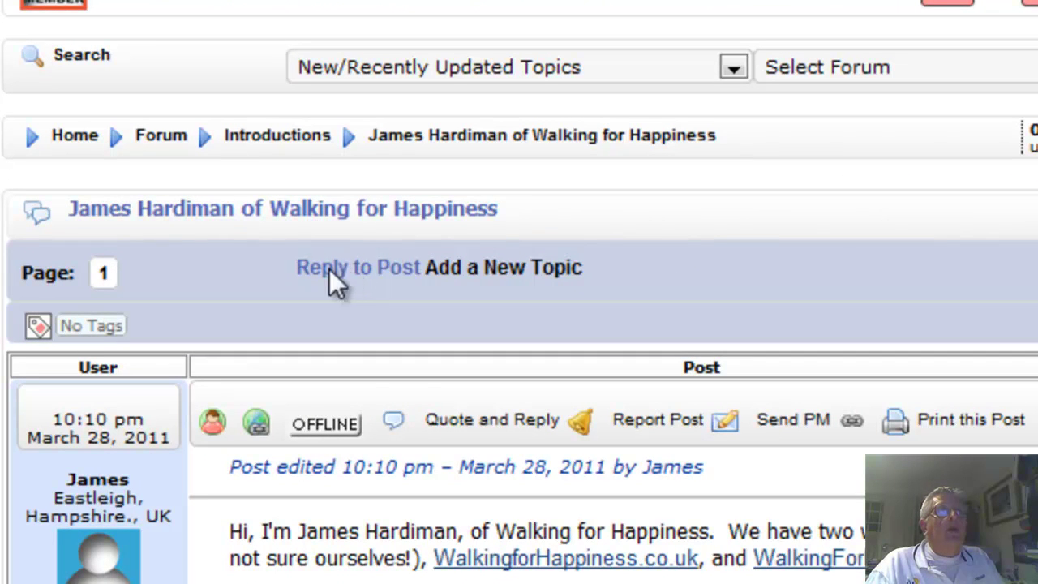
Start an Introductions topic 'Introducing George McDoggle' with the dog's message about poleless Nordic Walking
left_click(511, 272)
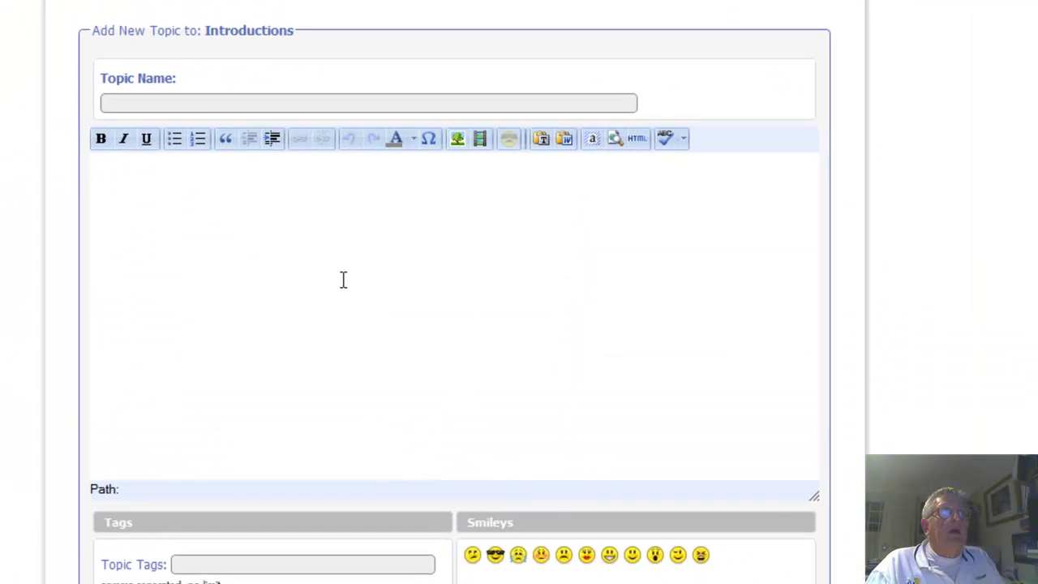
left_click(227, 95)
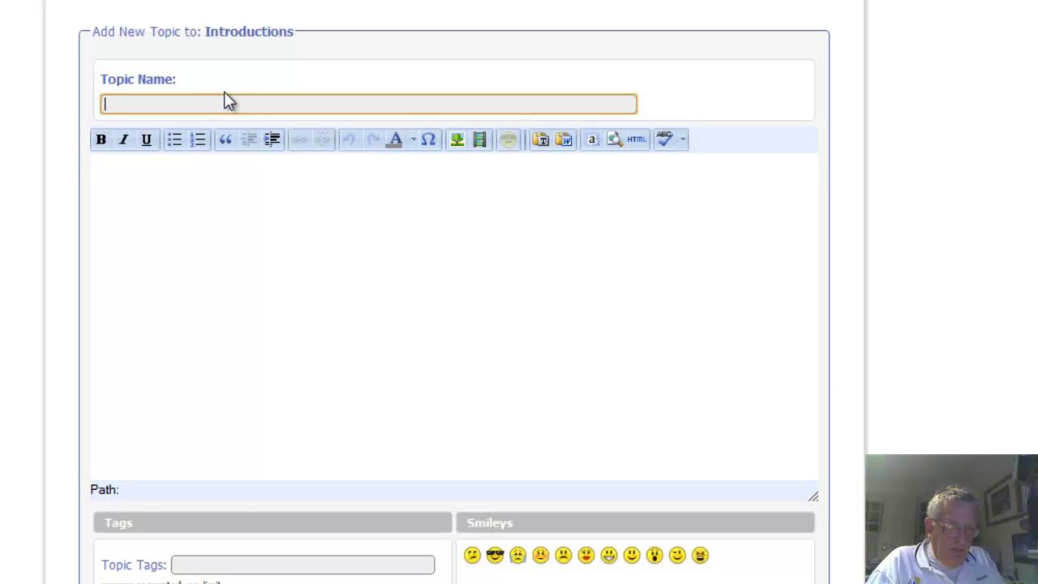
type("Introduc")
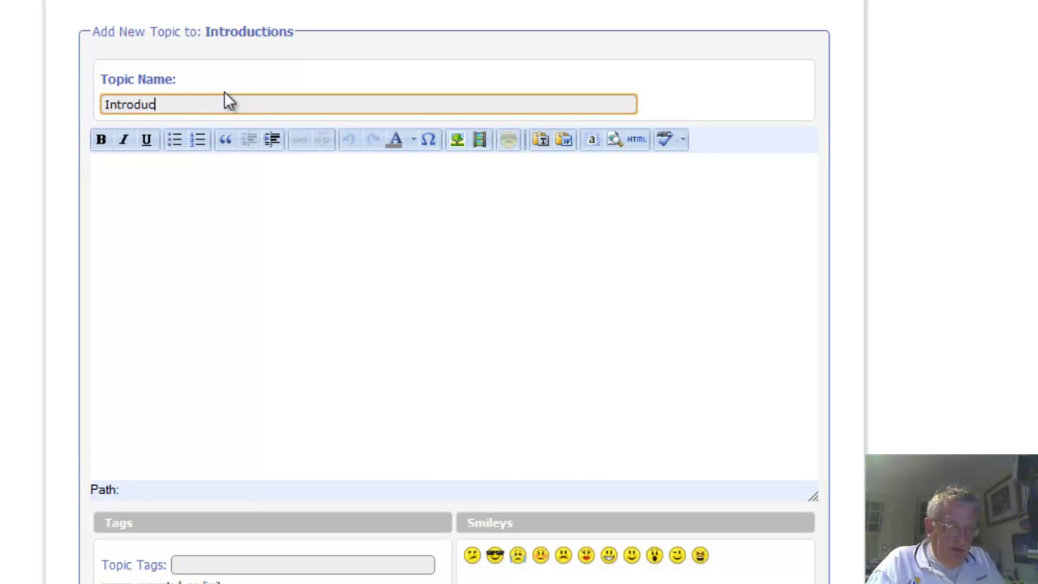
type("ing George McD")
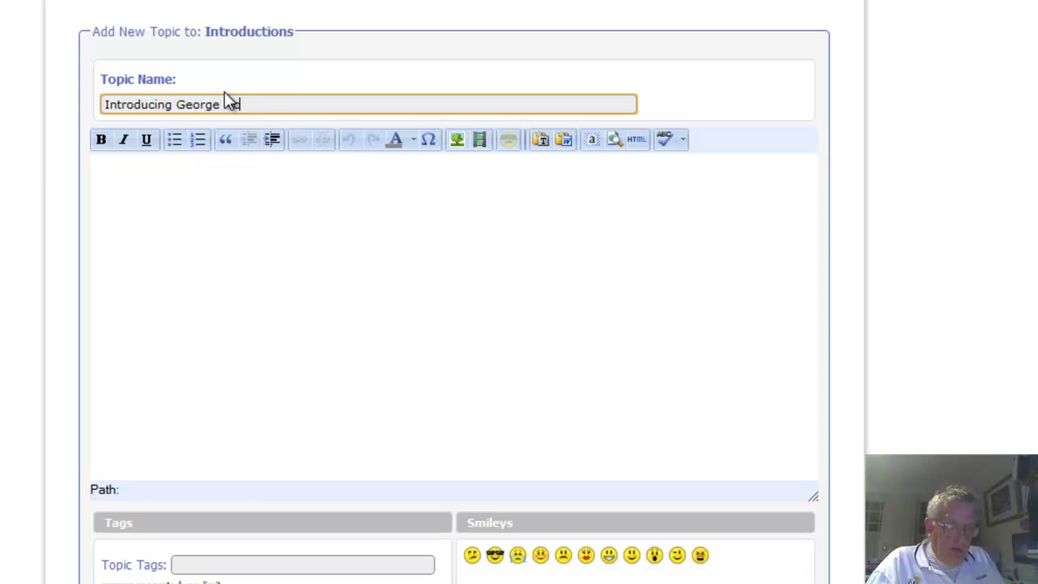
type("oggle")
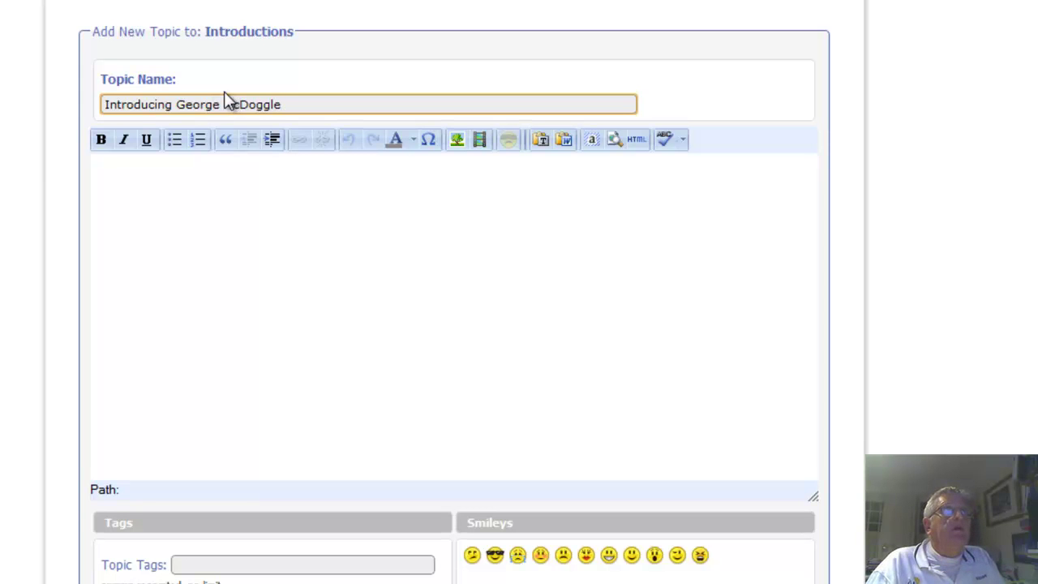
left_click(252, 180)
type("Hello, I am the ")
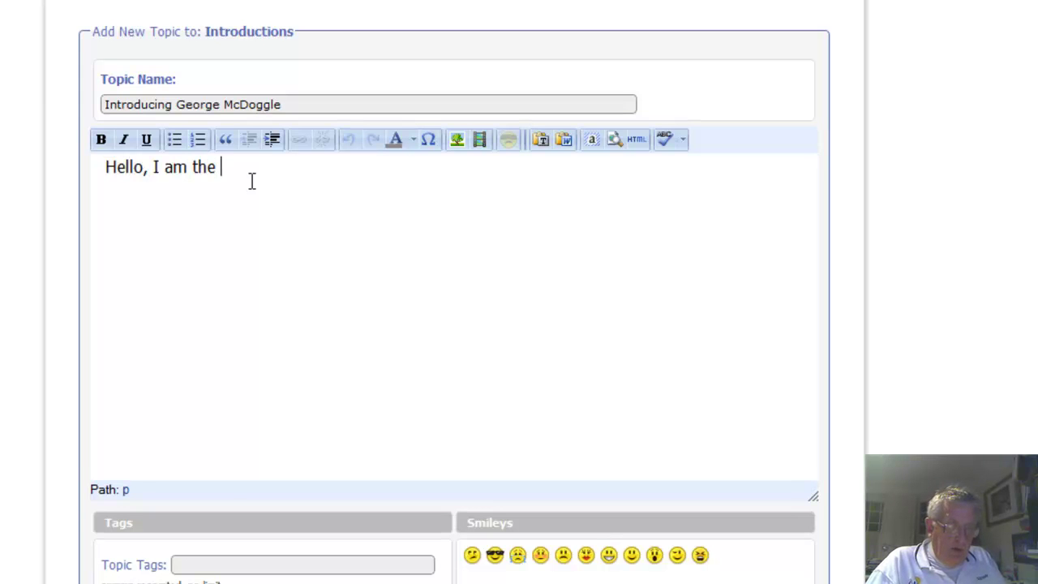
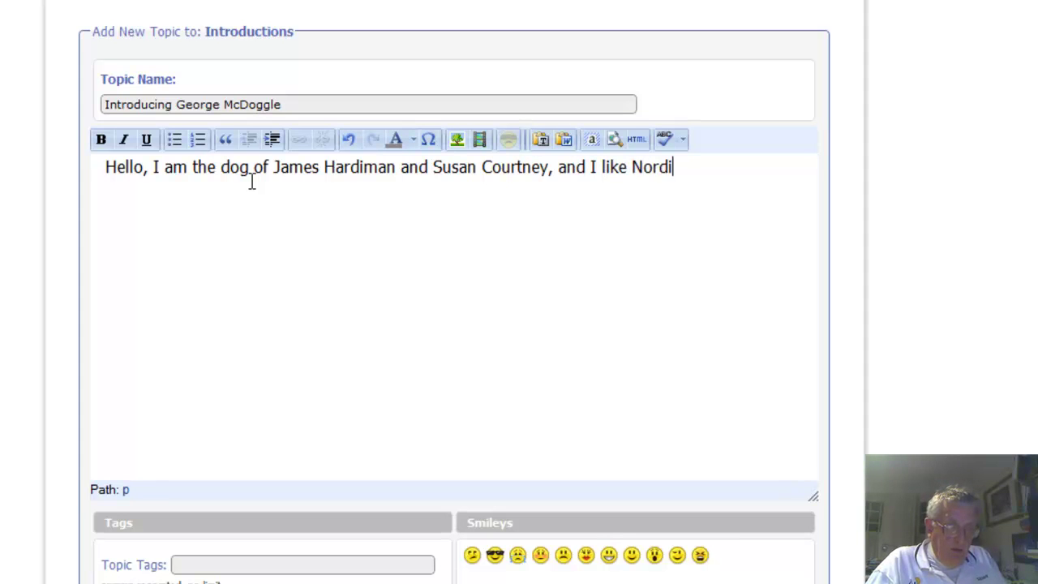
type("c Walking, but don't need poles as I have four")
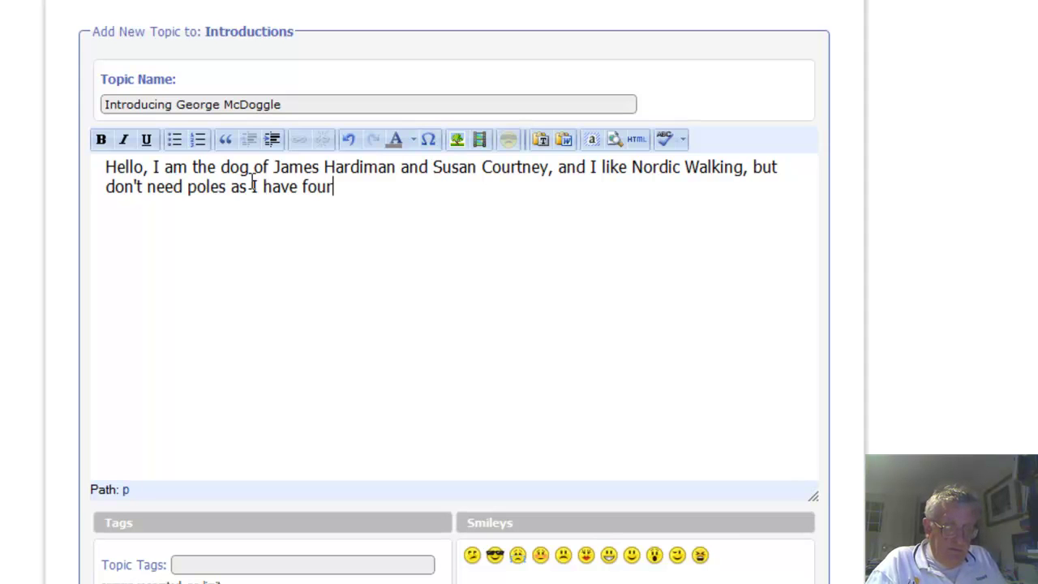
type(" legs of my o")
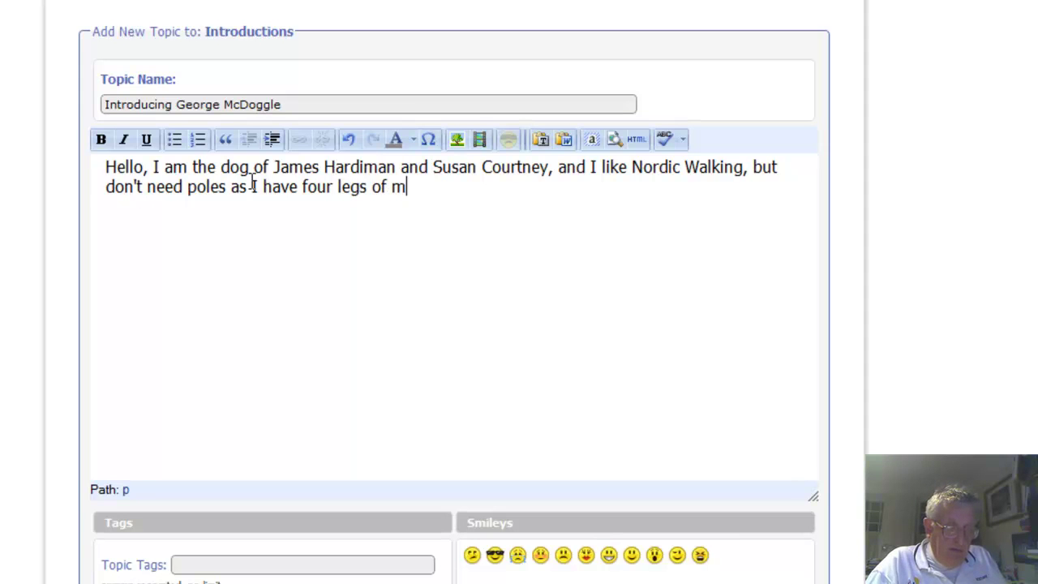
type("wn.")
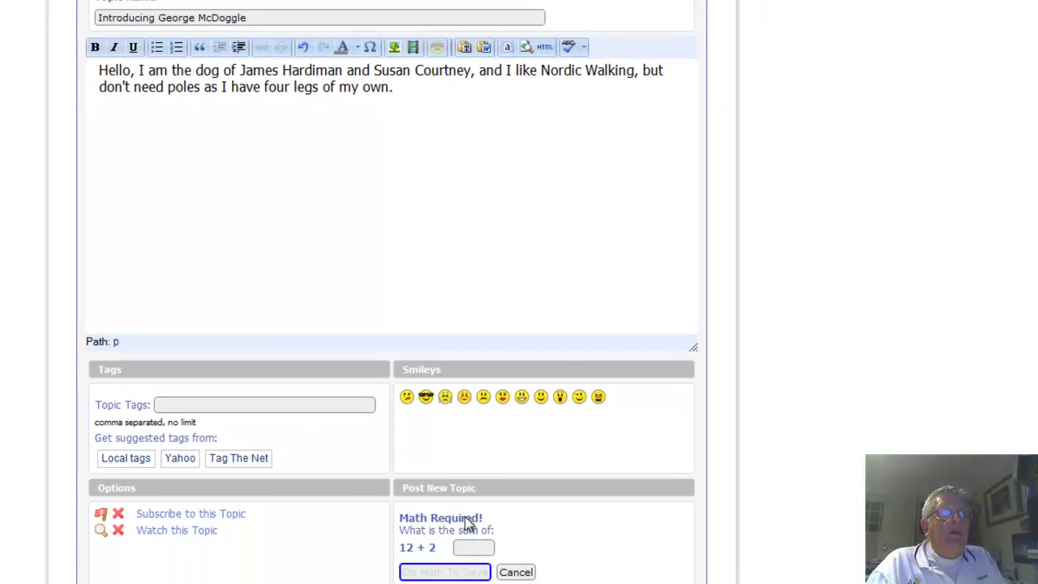
Answer the math check with 14 and post the new topic
left_click(477, 548)
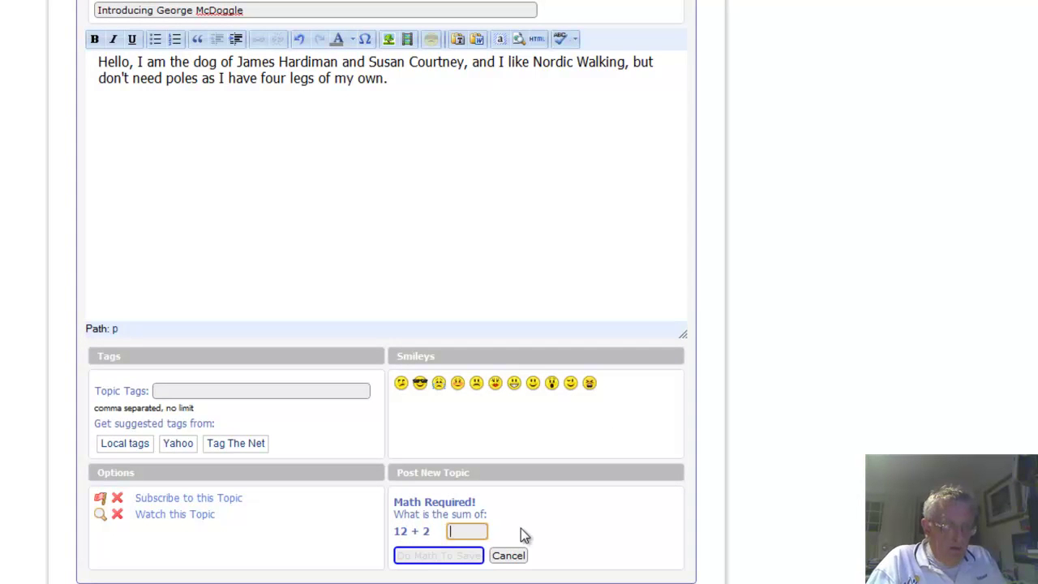
type("14")
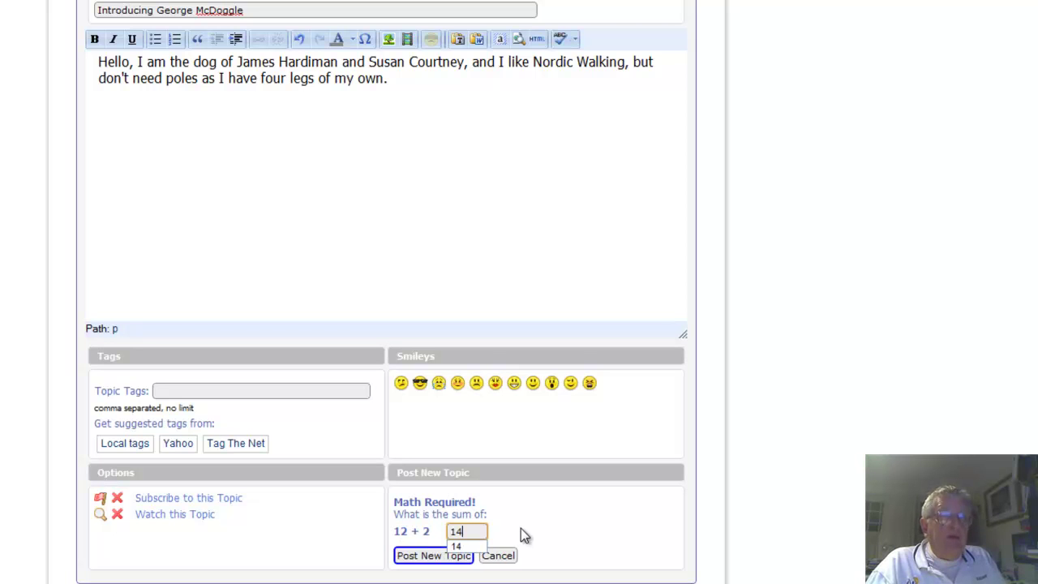
left_click(427, 565)
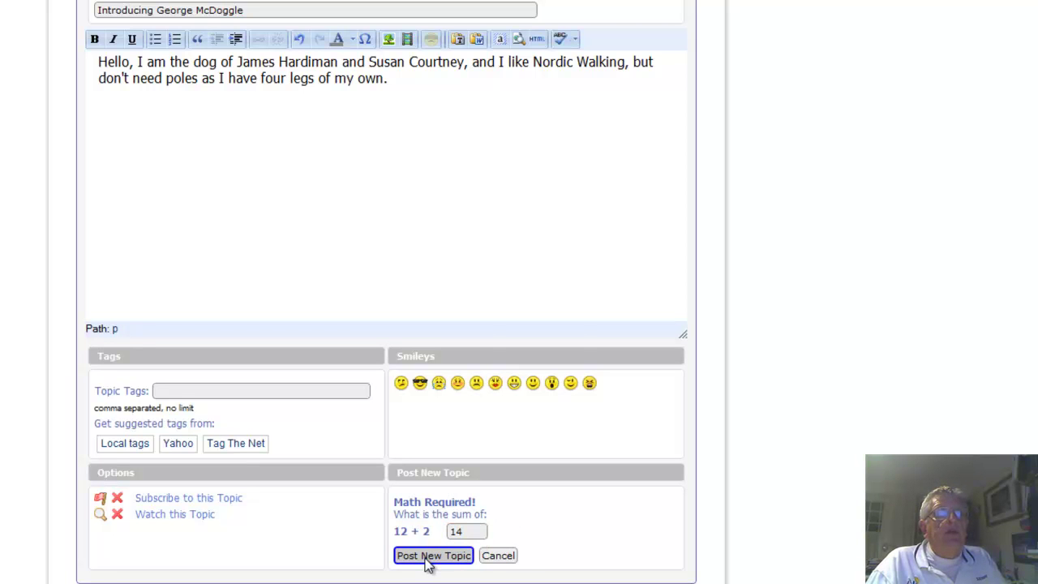
left_click(428, 556)
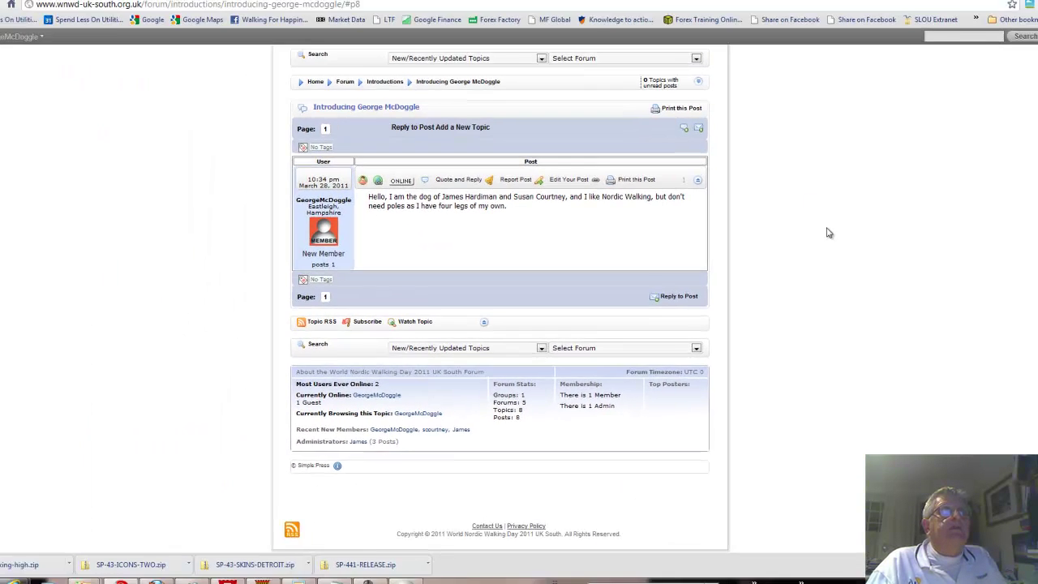
Jump via the forum list to 'Which towns will be holding Nordic Walking Fairs on Saturday?'
scroll(828, 239, "up", 1)
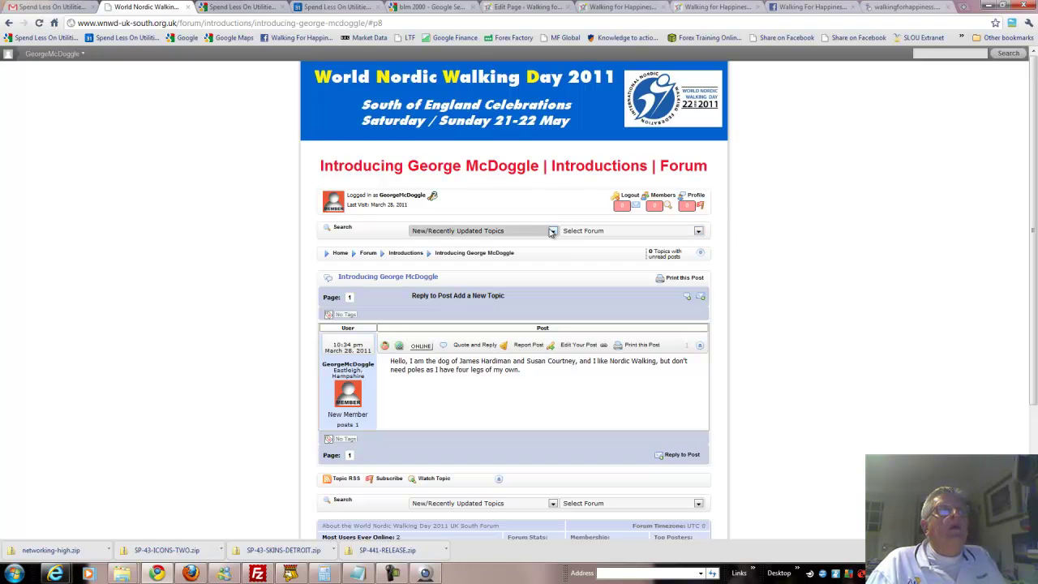
left_click(699, 234)
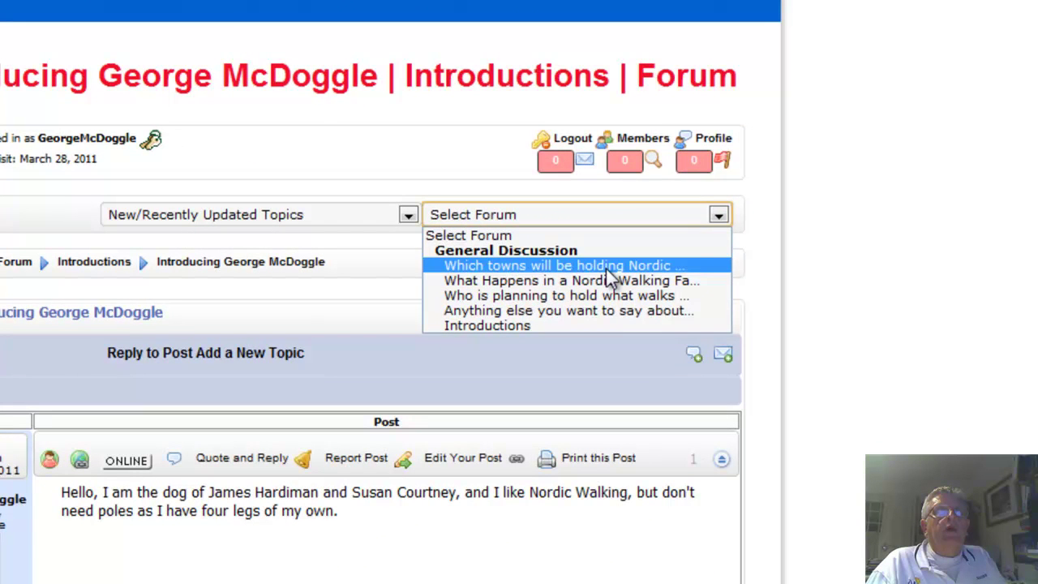
left_click(607, 268)
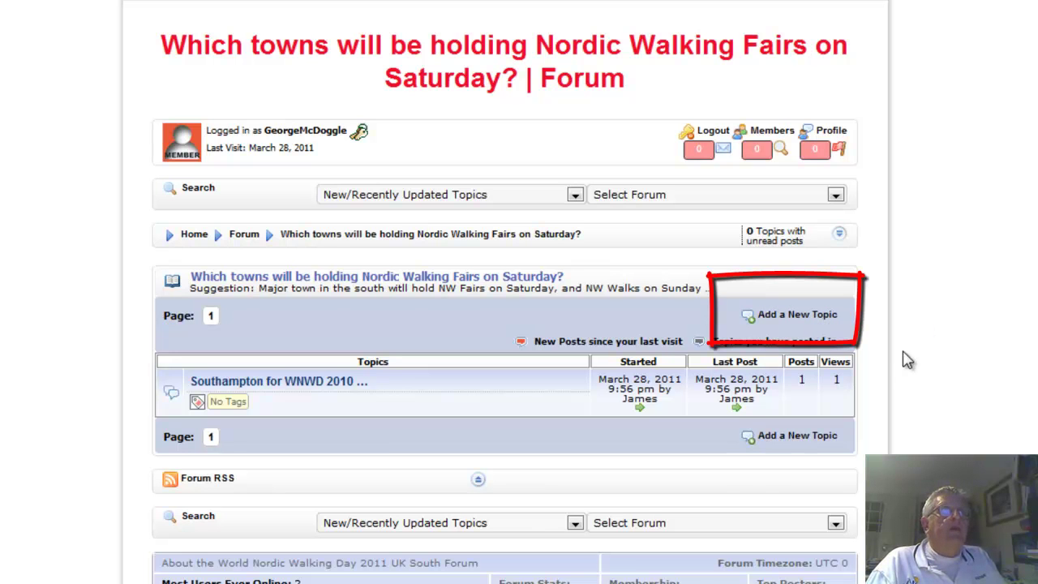
Jump to the What Happens in a Nordic Walking Fair? forum and read the admin's topic "Jame's View of what happens"
left_click(836, 195)
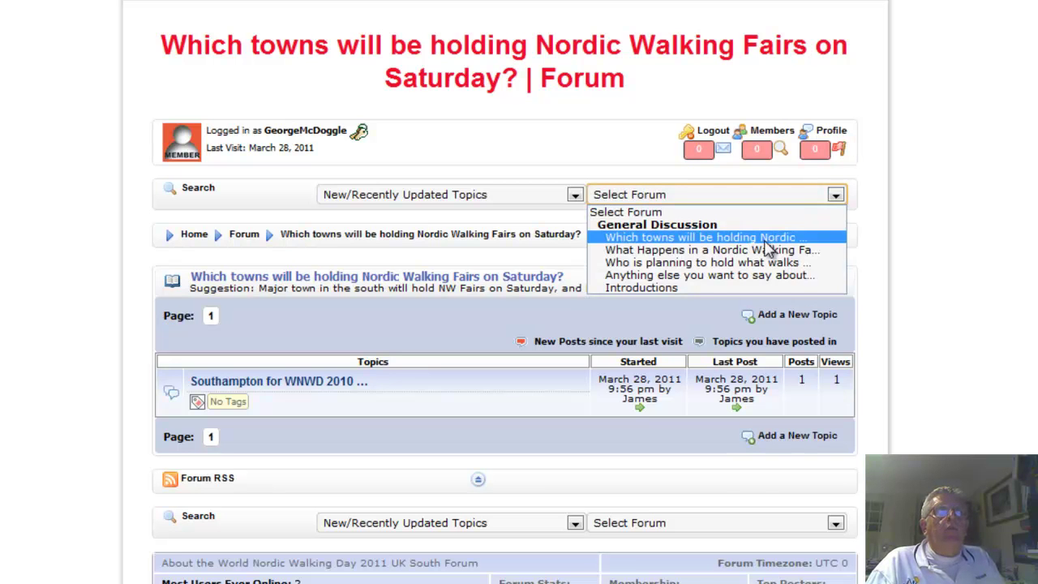
left_click(752, 252)
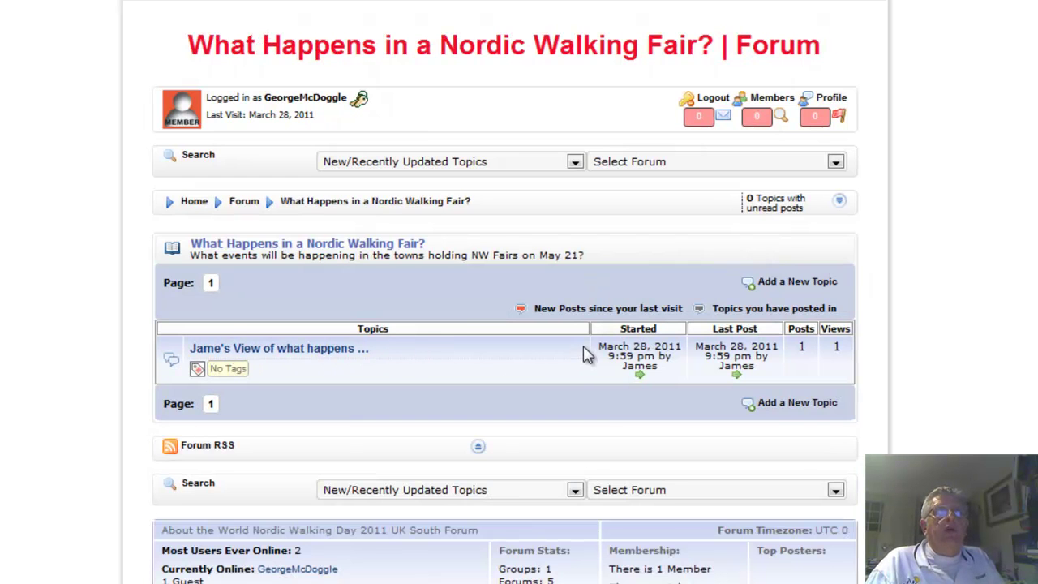
left_click(293, 359)
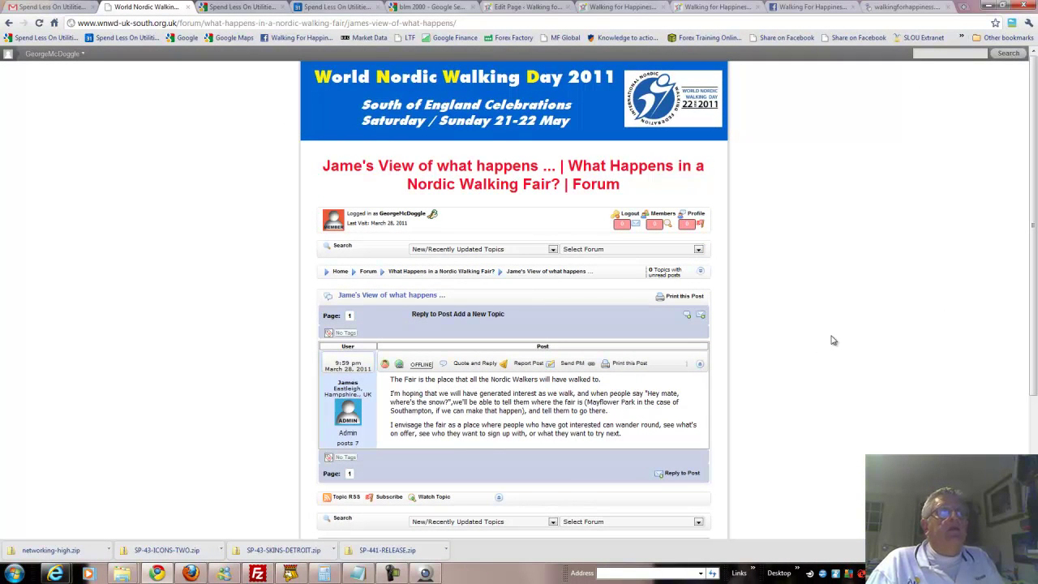
left_click(700, 251)
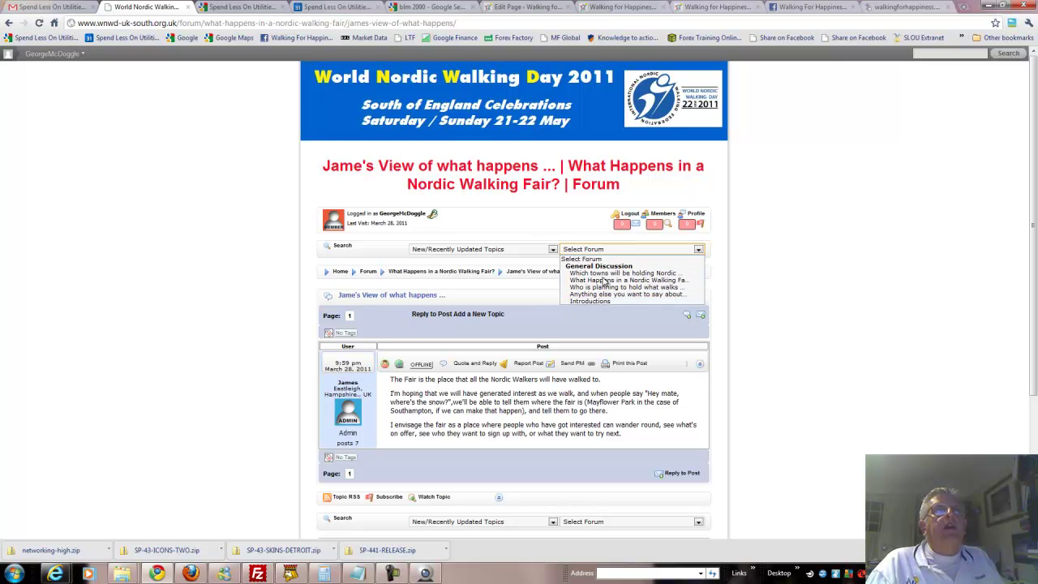
left_click(778, 305)
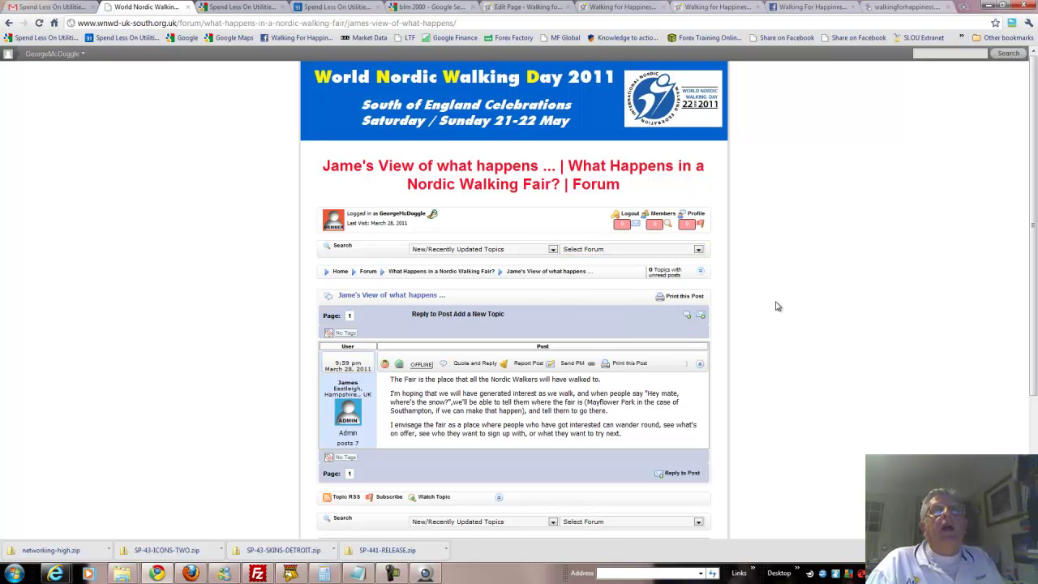